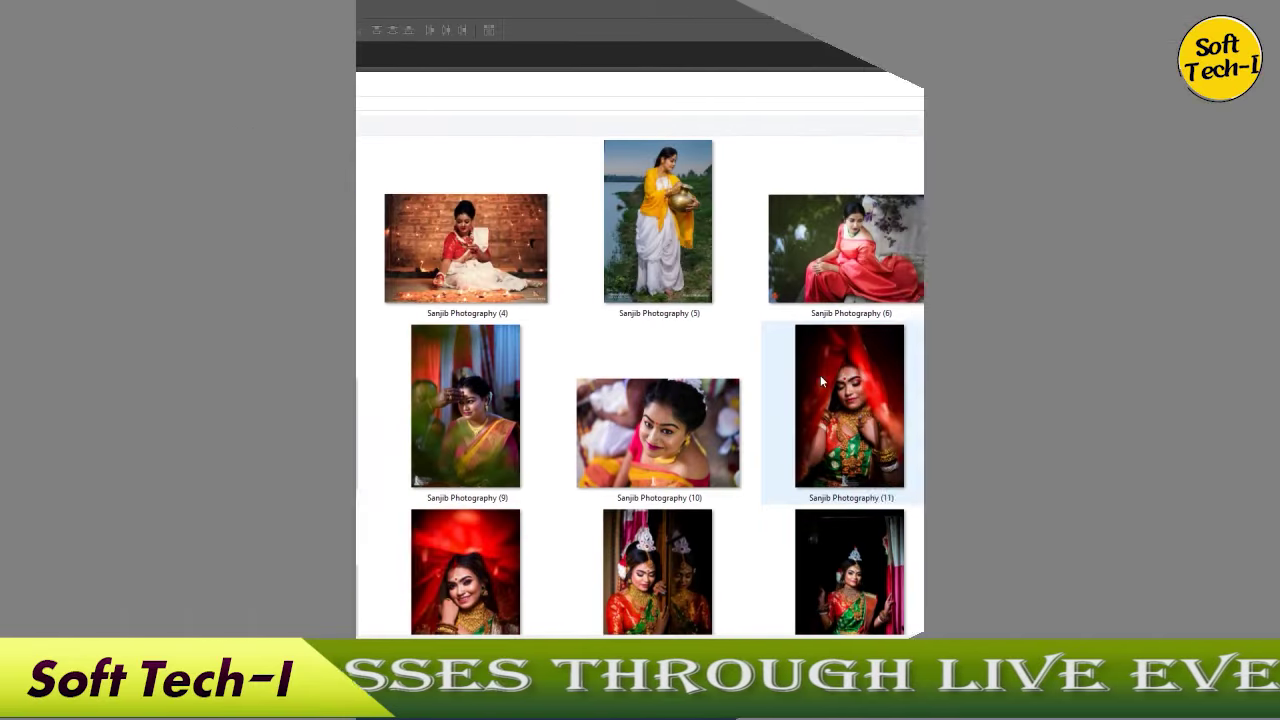
Step: Place the bride photo in the frame at the spread's right end, enlarge it and nudge it down into position
double_click(1040, 425)
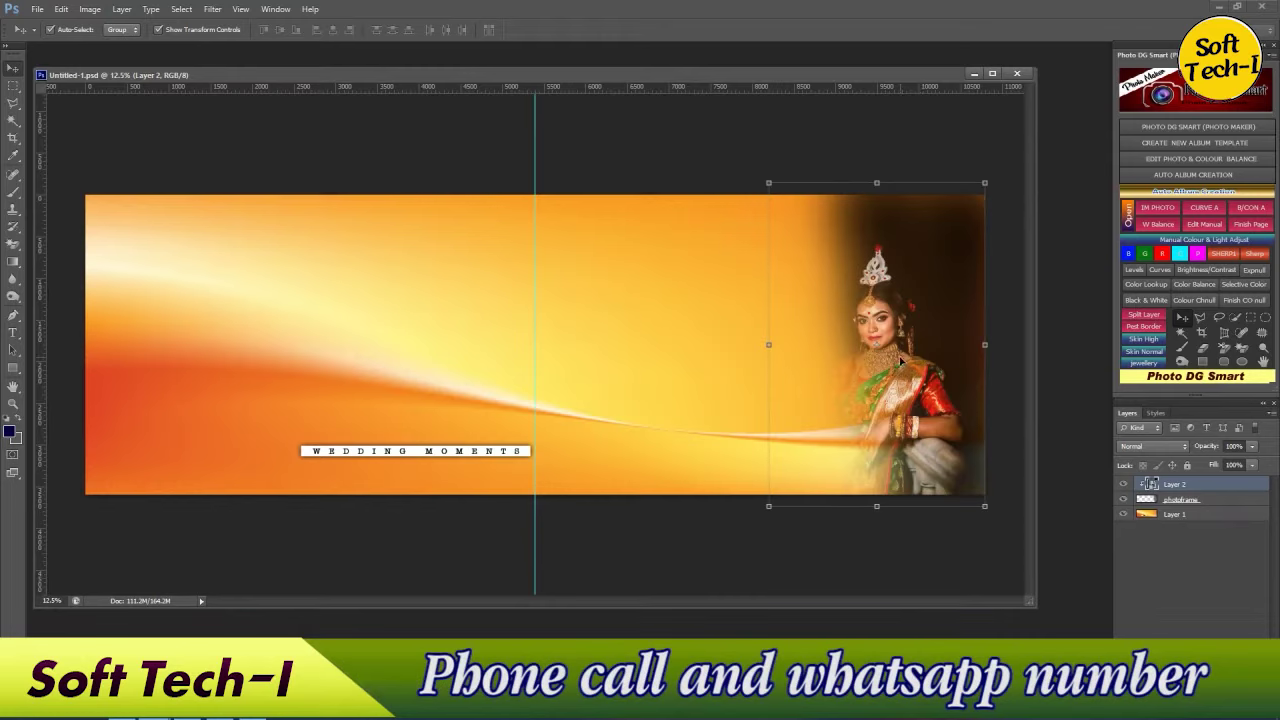
drag(896, 370, 932, 363)
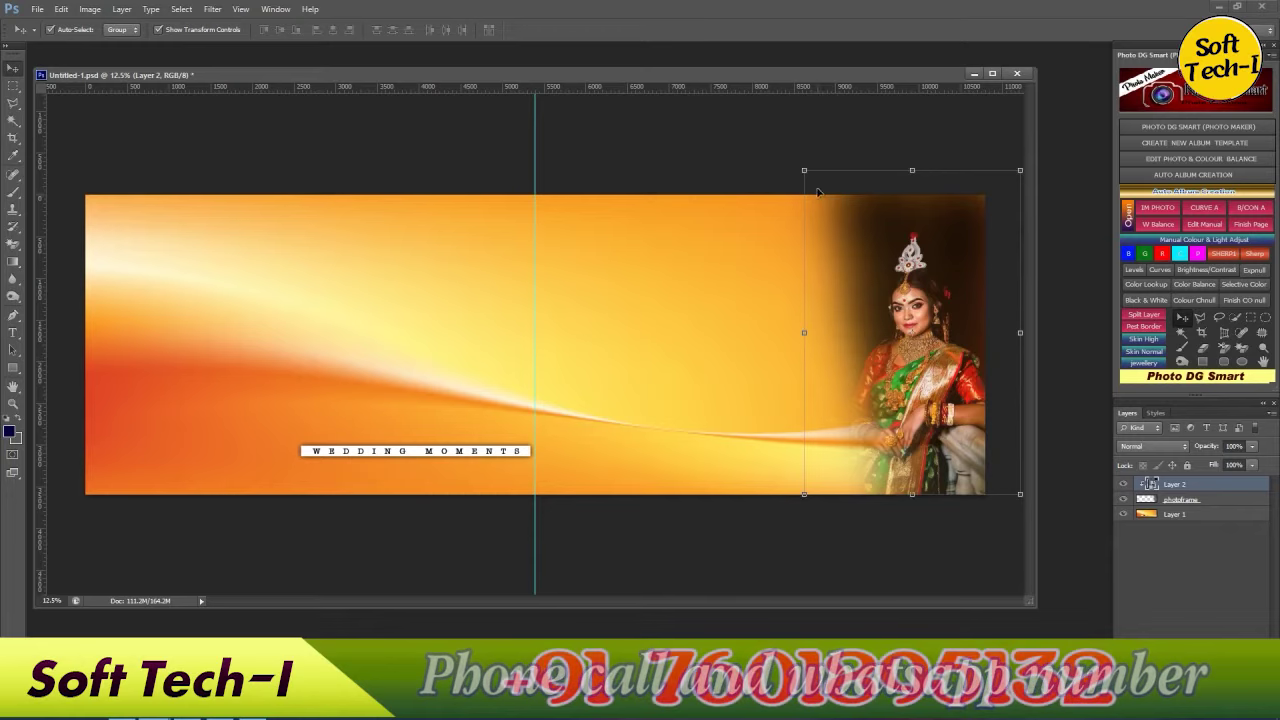
drag(803, 172, 770, 130)
drag(941, 302, 953, 302)
key(Return)
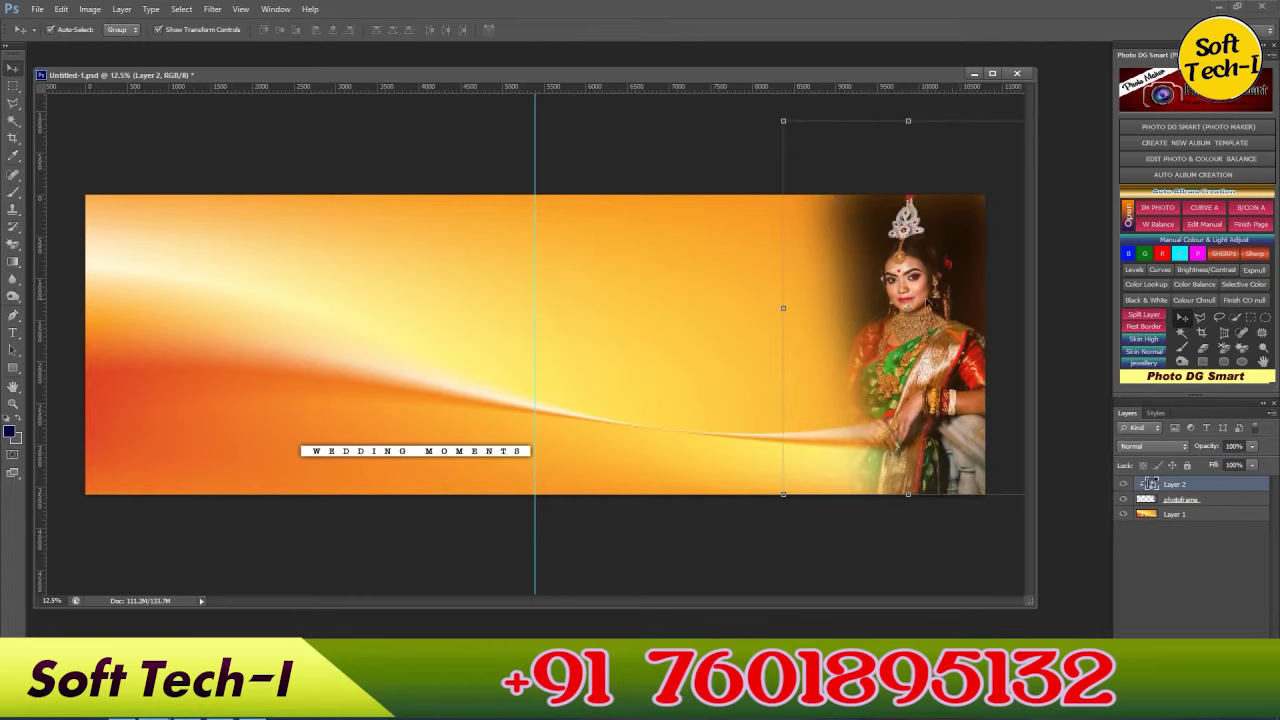
key(shift+Down)
key(shift+Down)
key(shift+Down)
key(shift+Down)
key(shift+Down)
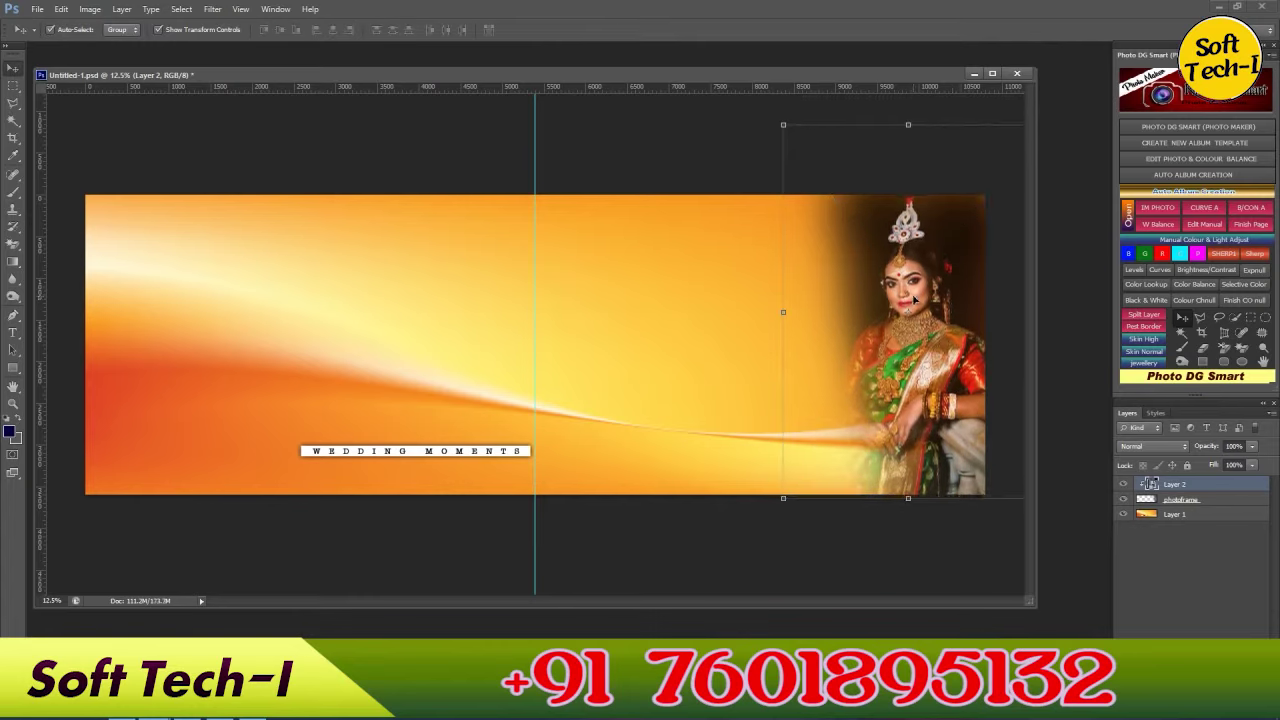
Step: Paint the photoframe layer around the bride's hands with a soft brush at 25% opacity to show more of the photo
click(1180, 499)
key(b)
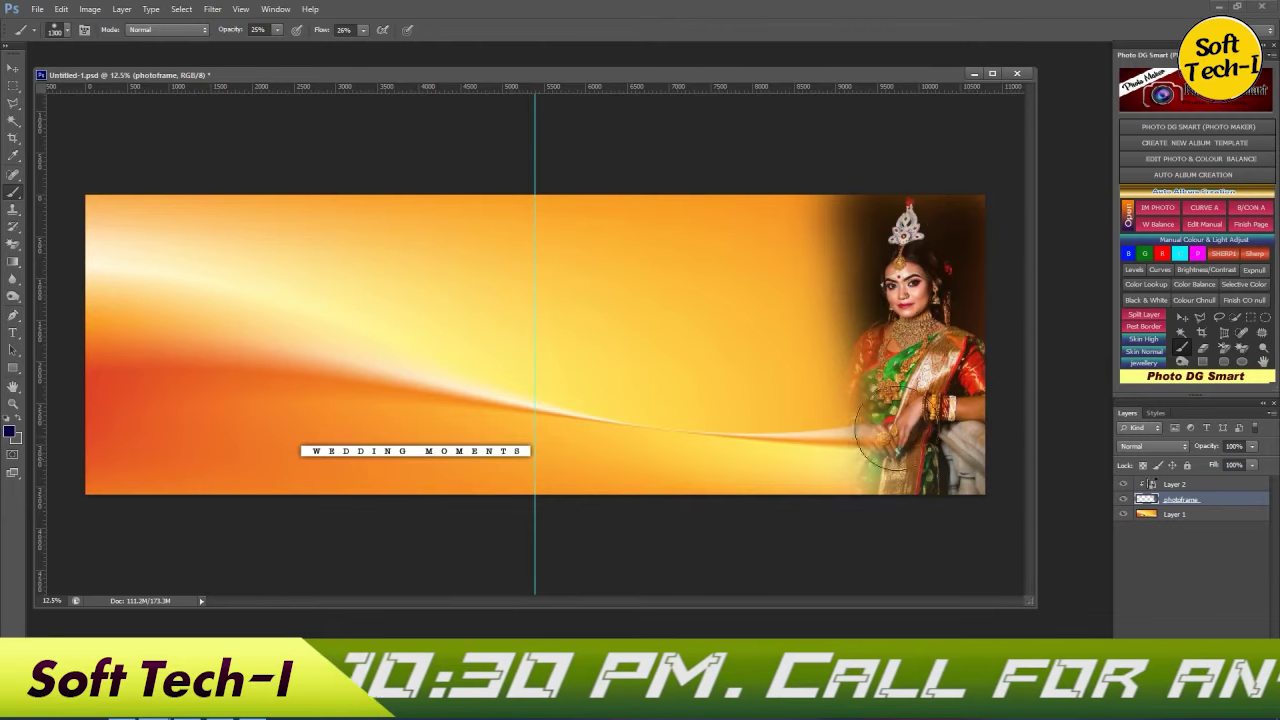
key(bracketright)
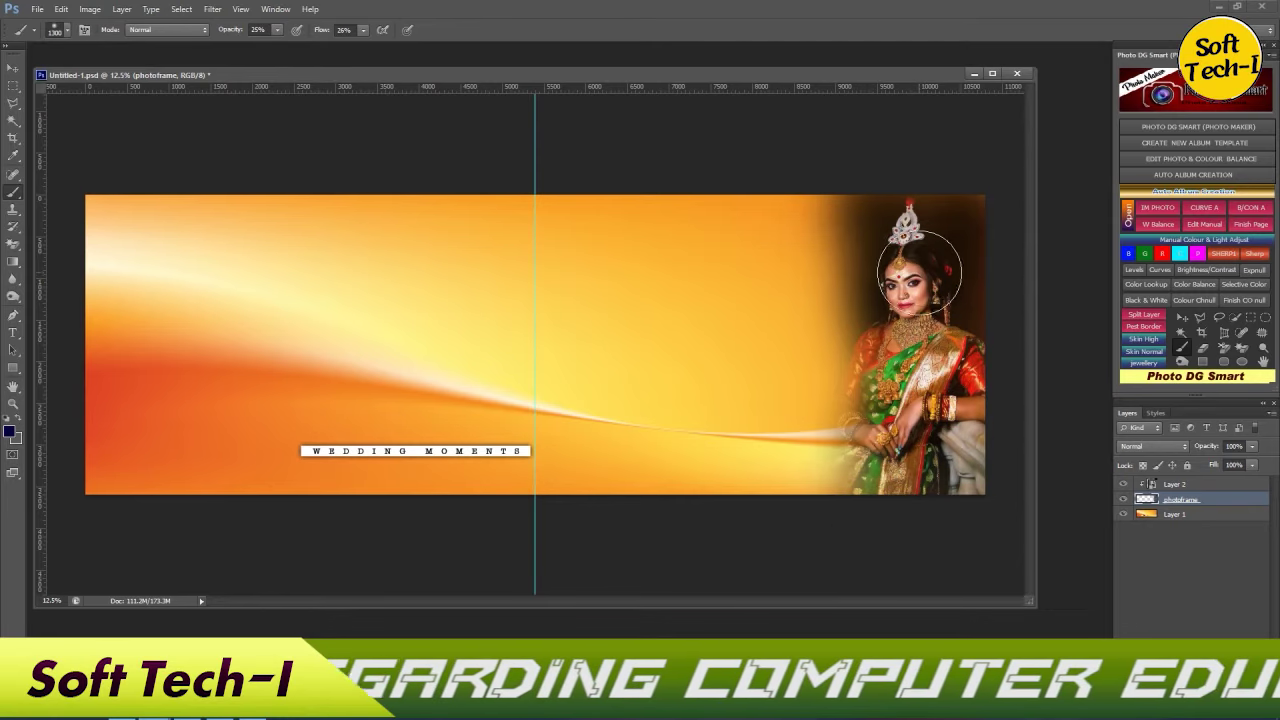
click(13, 67)
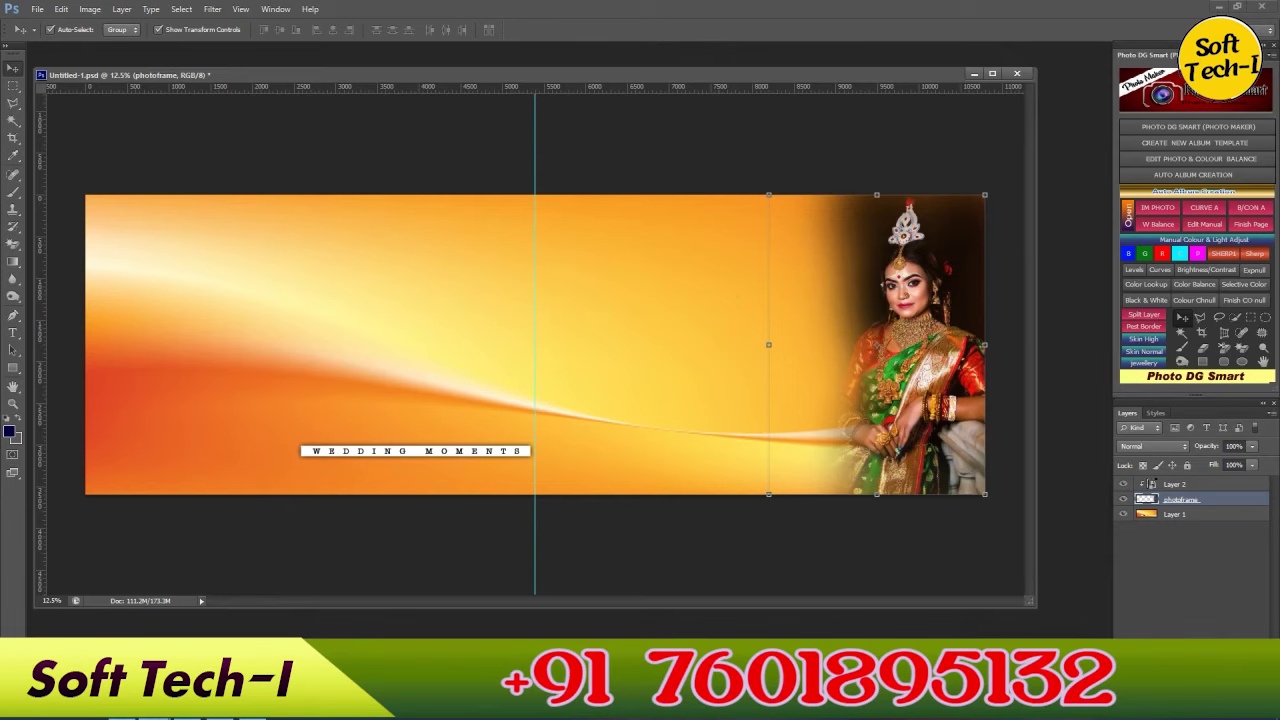
Step: Open the Sanjib Photography (11) clipart file from the CLIPART 2024 folder
key(ctrl+o)
click(302, 54)
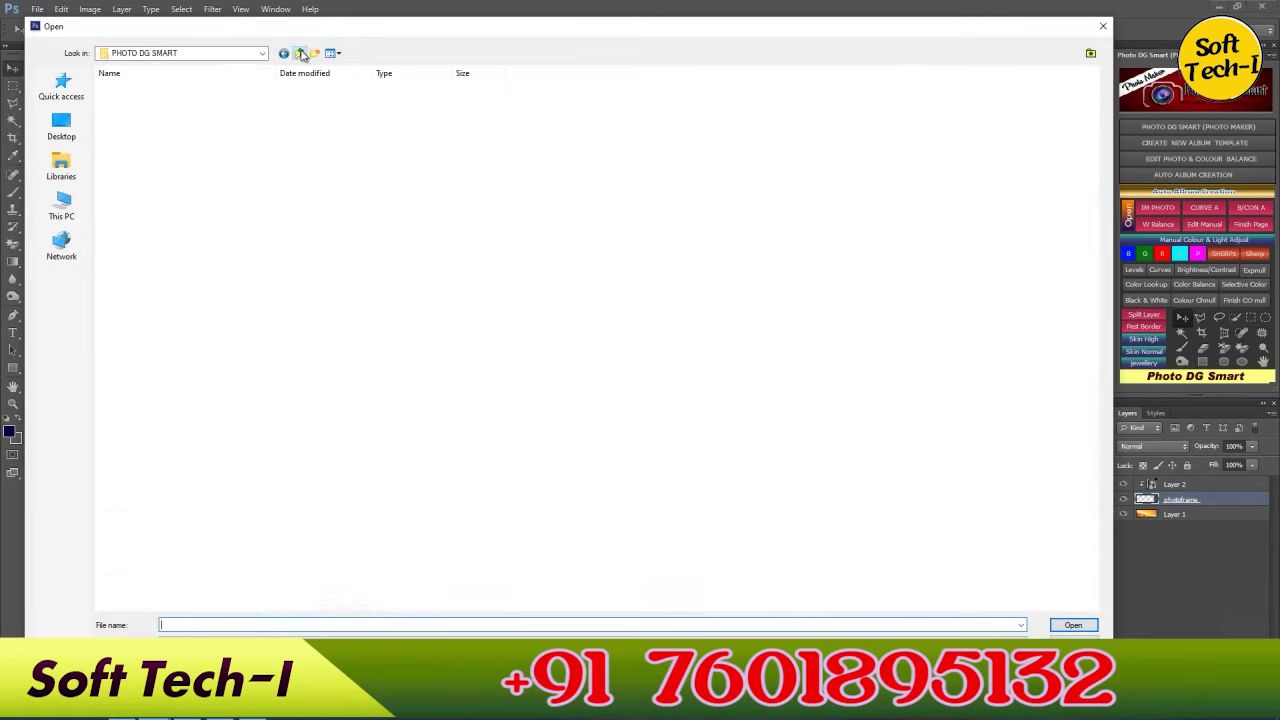
double_click(152, 214)
double_click(131, 105)
key(BackSpace)
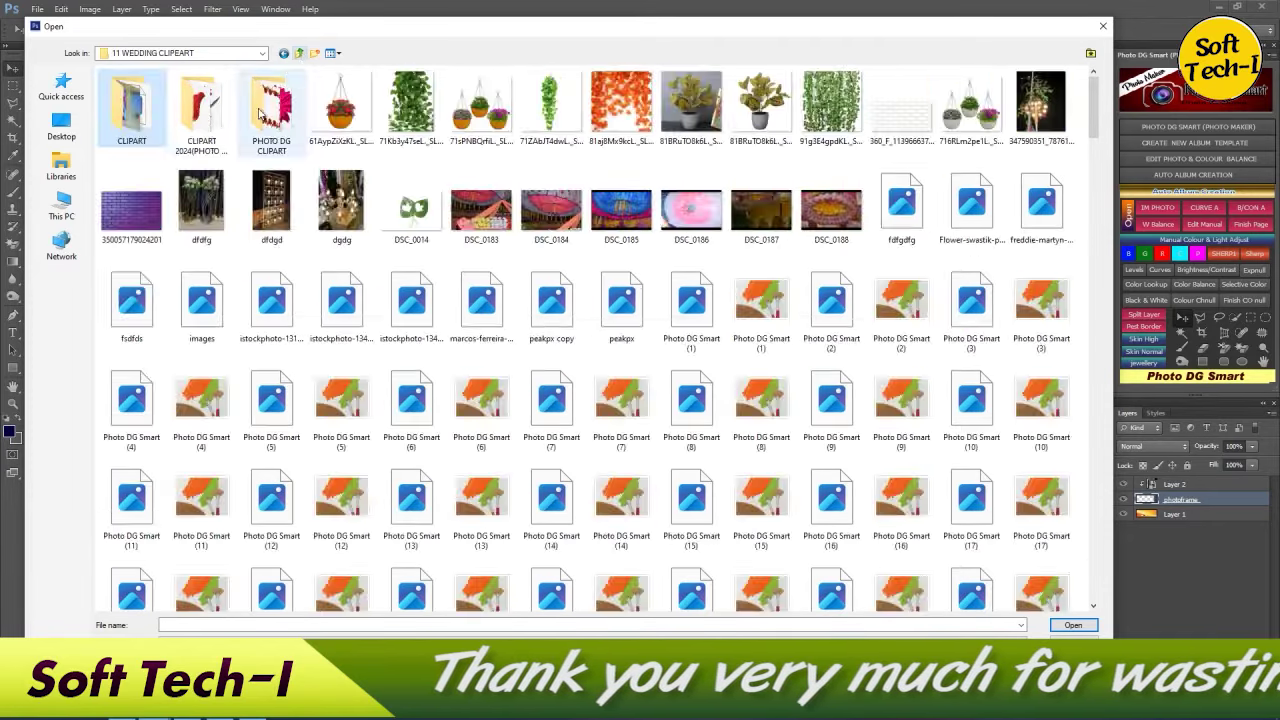
double_click(258, 112)
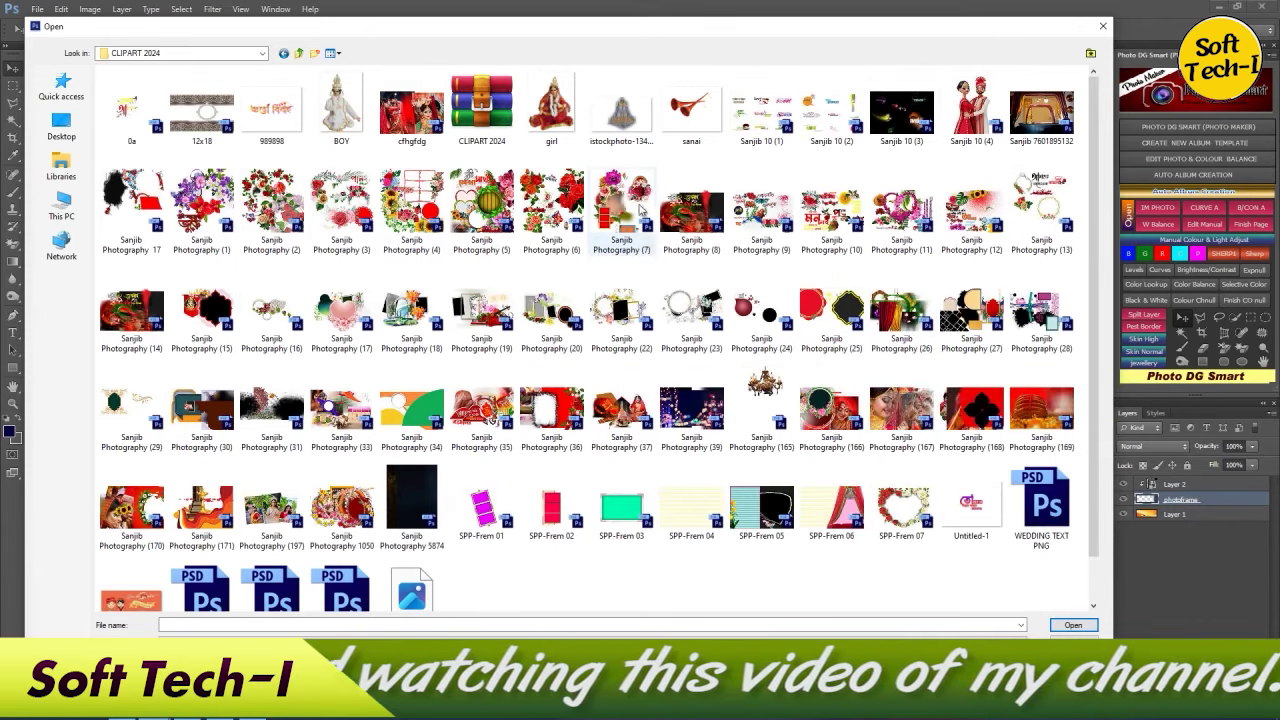
click(341, 205)
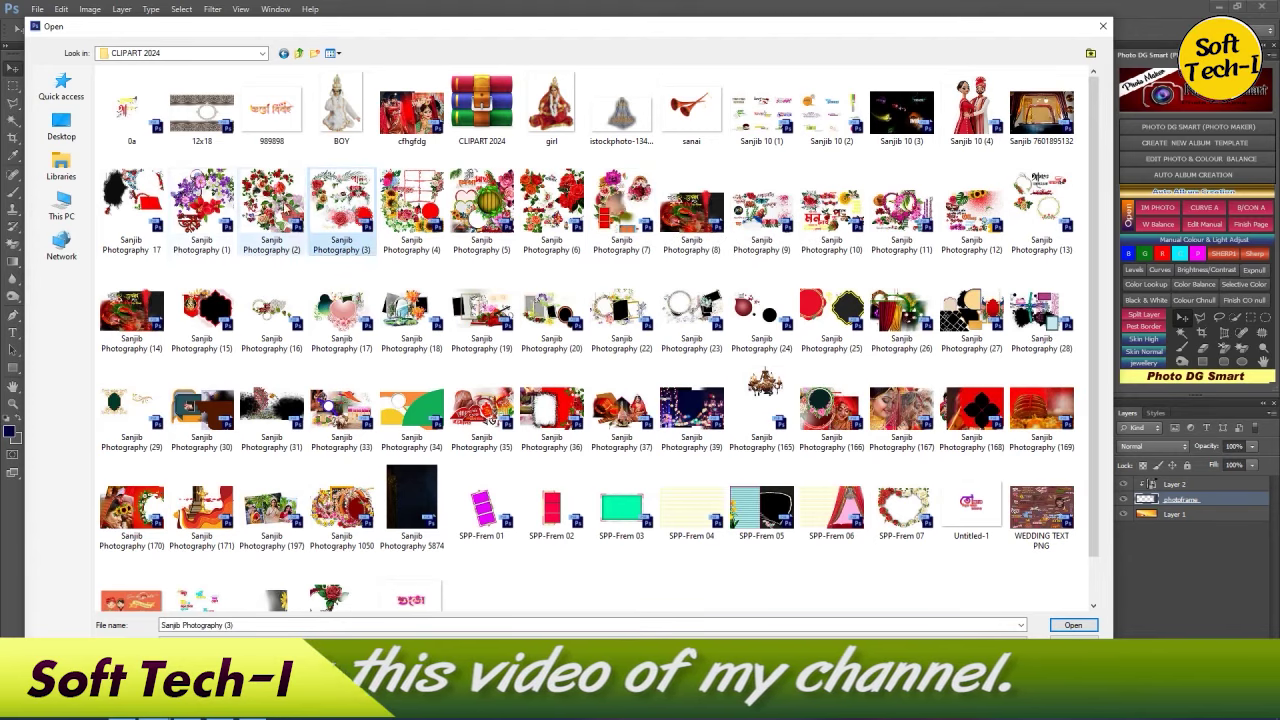
click(265, 210)
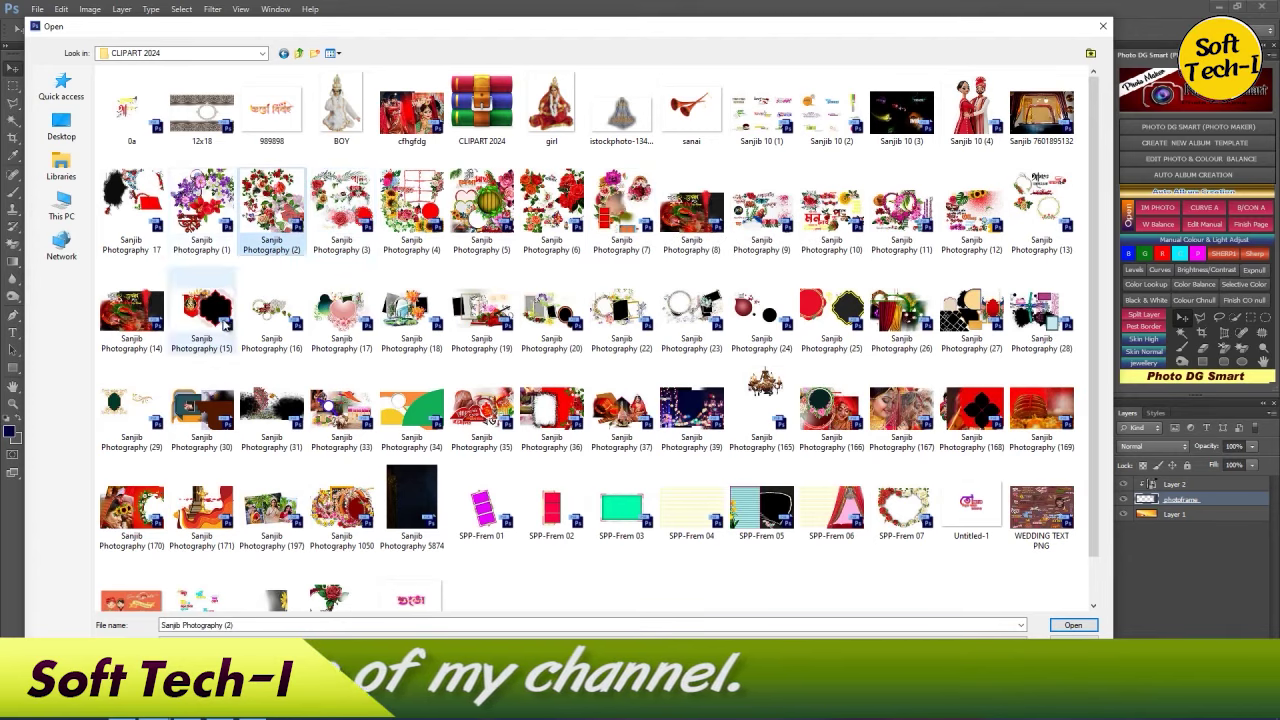
click(550, 318)
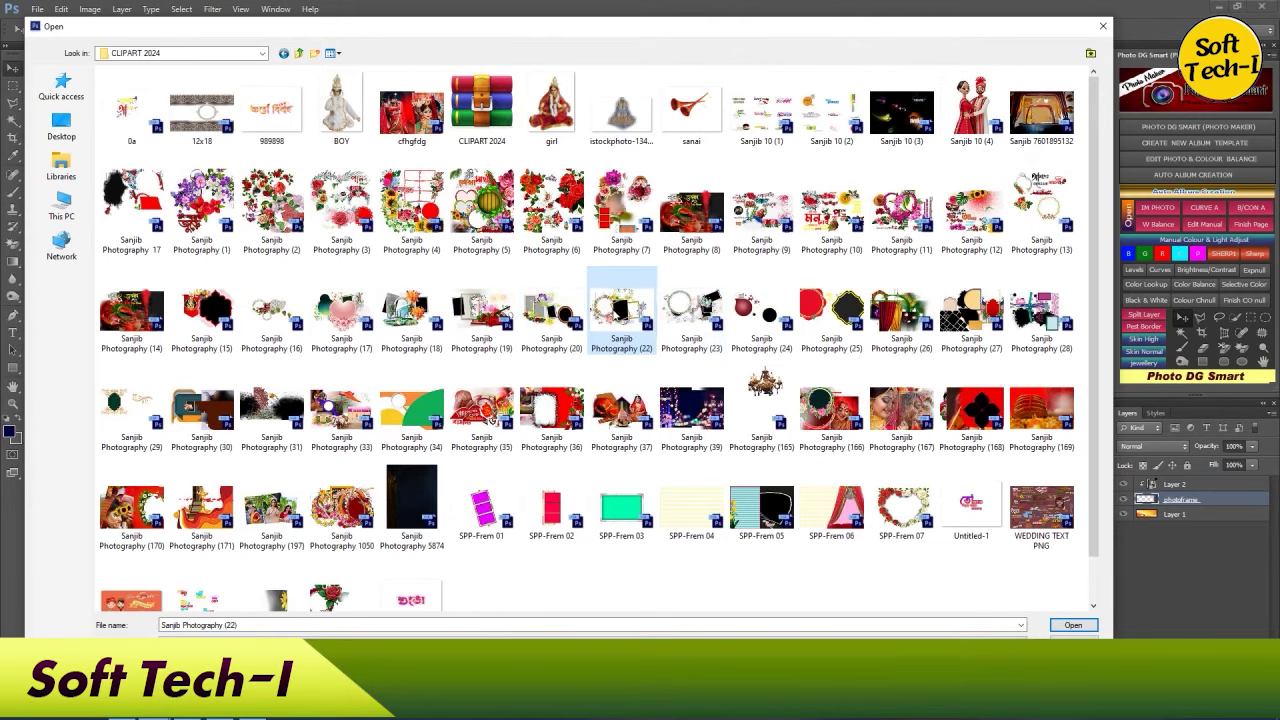
click(995, 330)
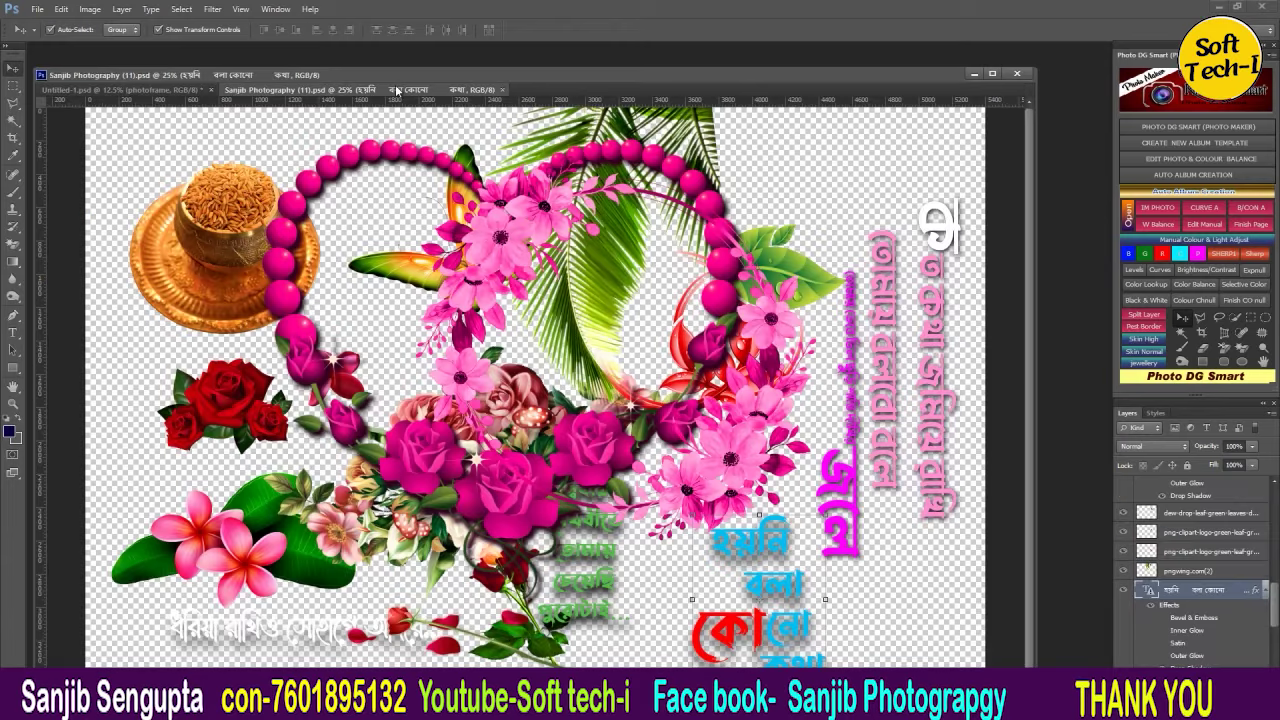
Step: Copy the pink beaded heart from the clipart between the centre guide and the bride, and stack Layer 2 directly above the photoframe layer
drag(397, 90, 463, 156)
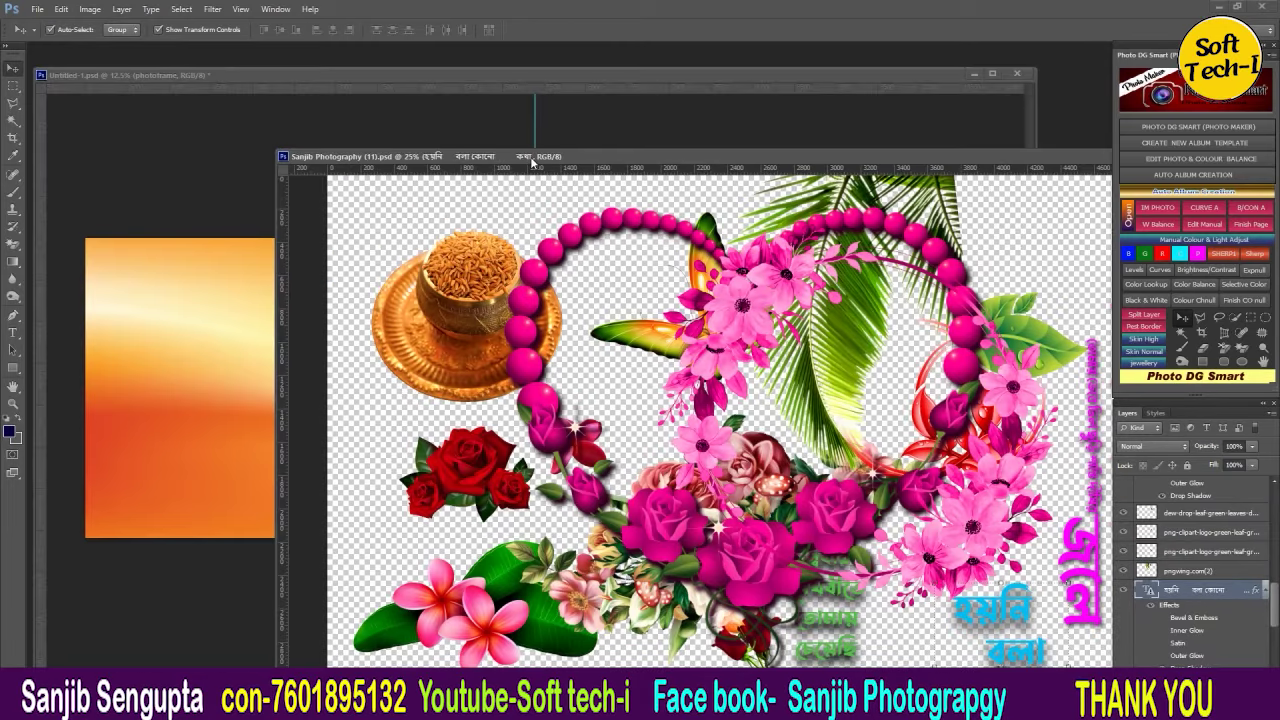
drag(589, 230, 224, 375)
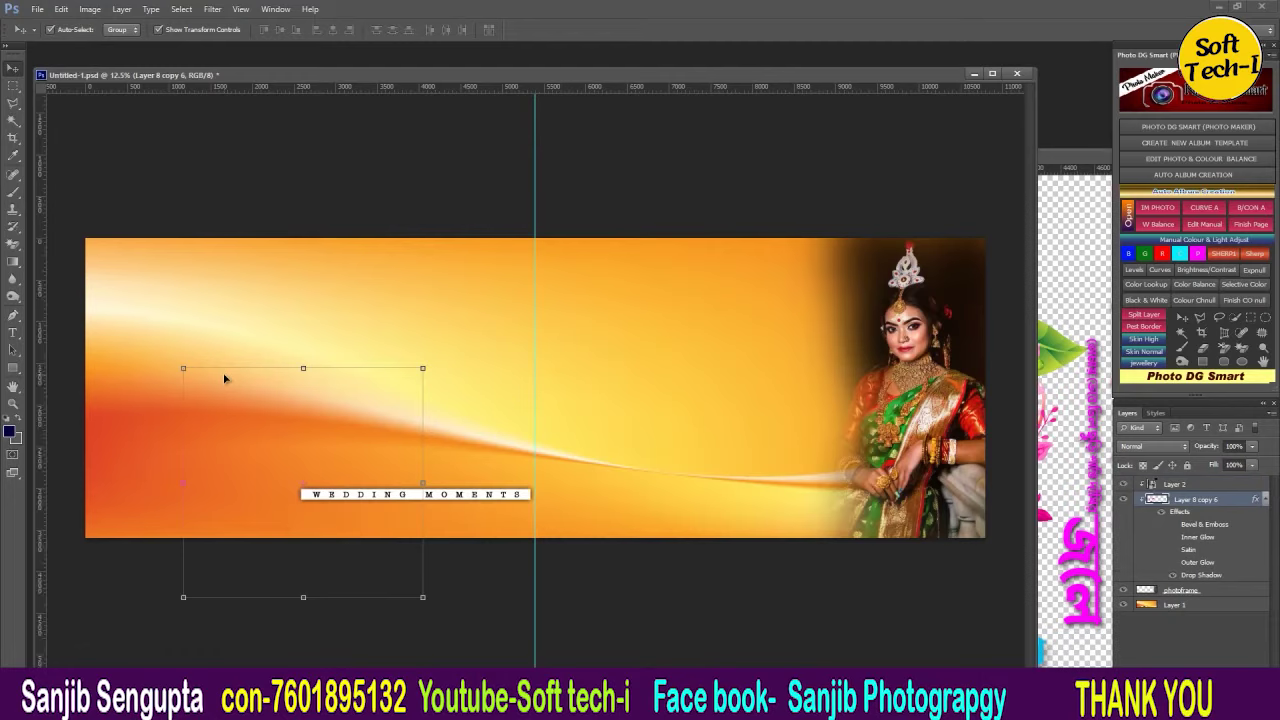
drag(391, 388, 745, 310)
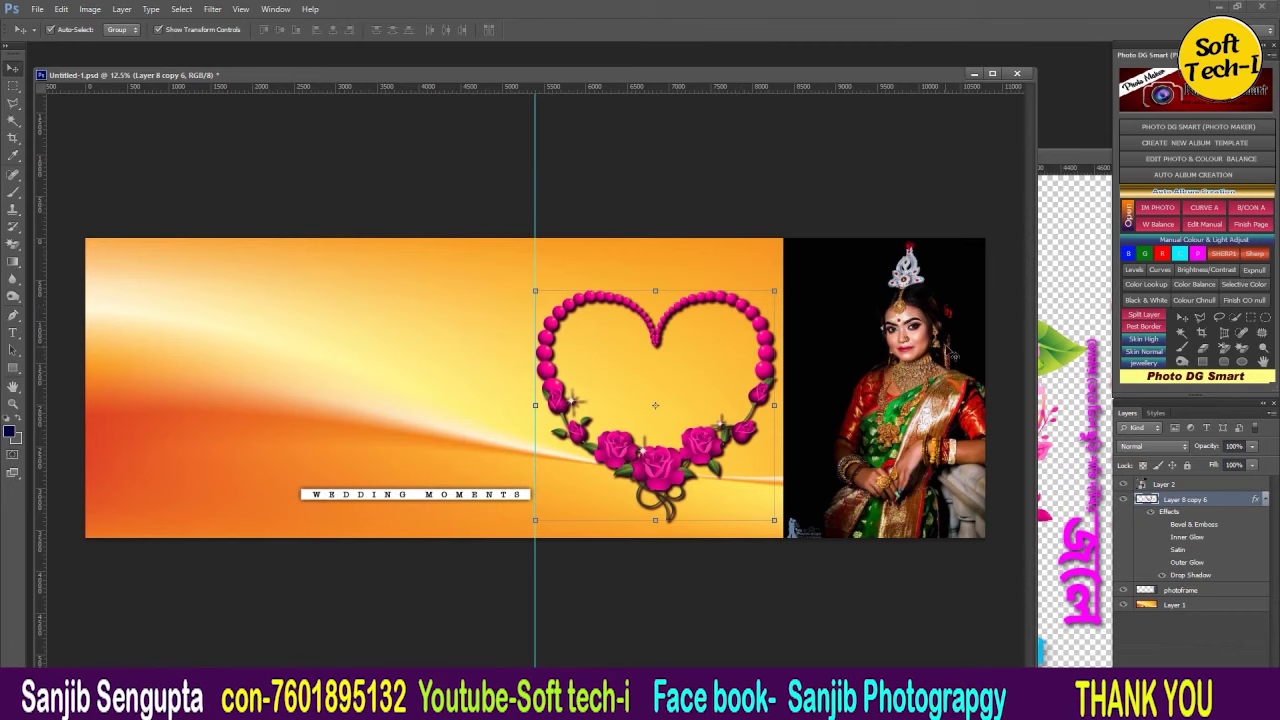
drag(1160, 484, 1168, 578)
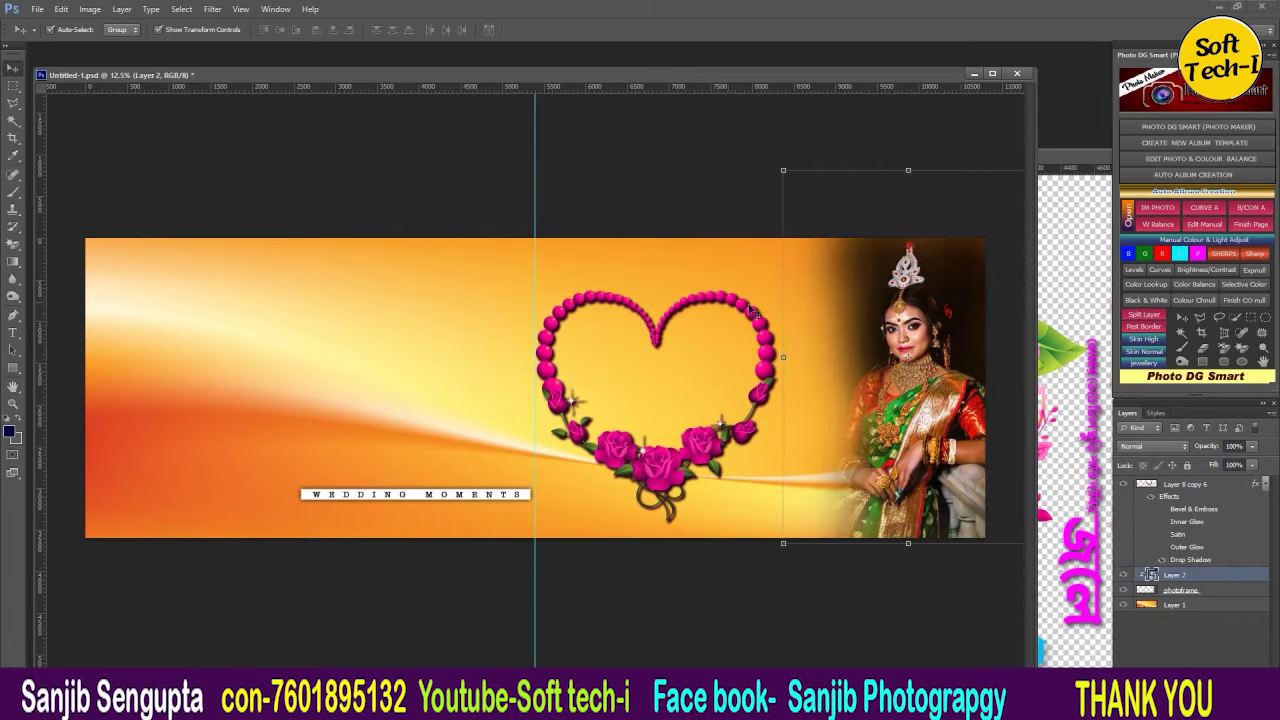
drag(737, 305, 777, 273)
Step: Close the clipart document, and scale the pink heart down and tilt it about 14° counter-clockwise
drag(1062, 160, 450, 188)
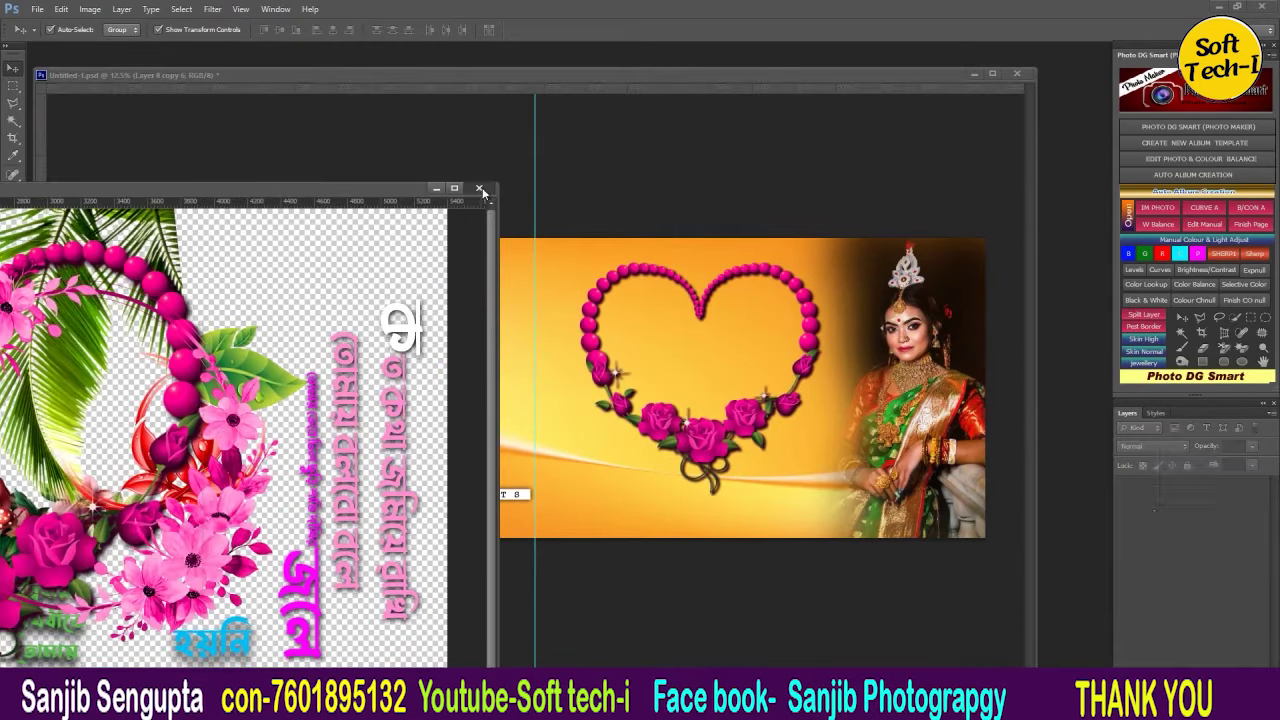
click(480, 188)
drag(747, 418, 750, 428)
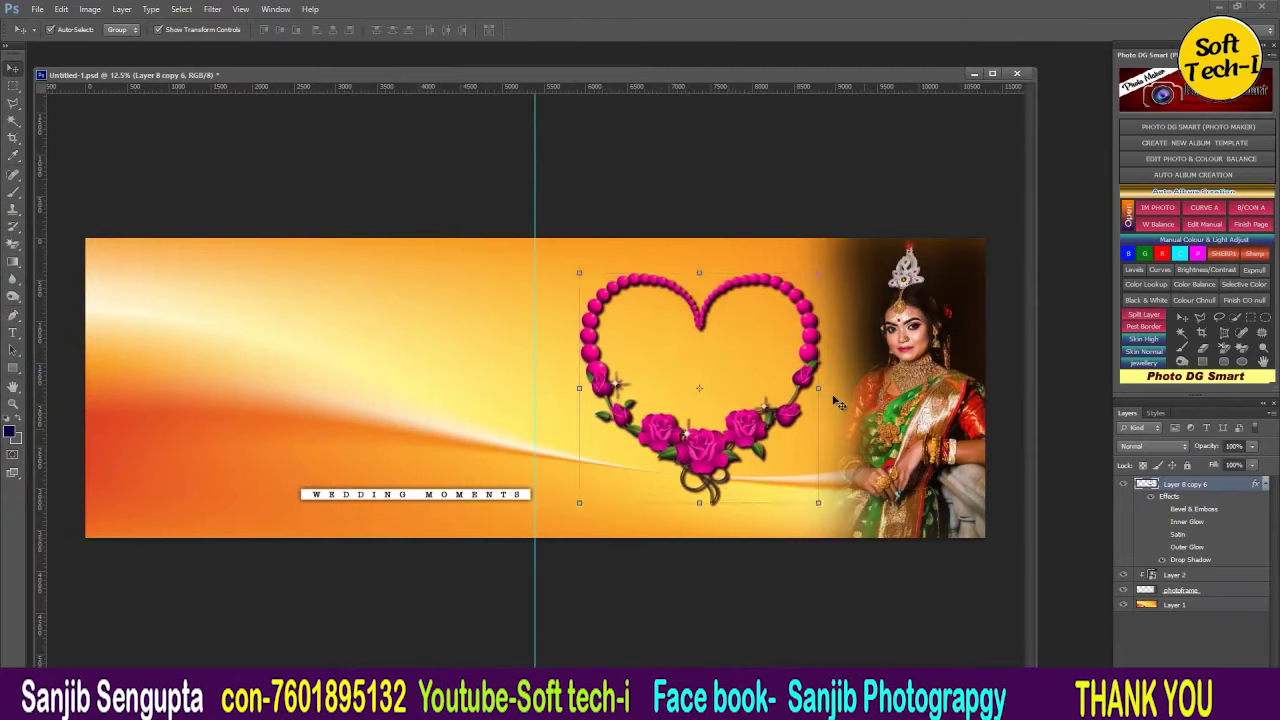
drag(823, 512, 781, 434)
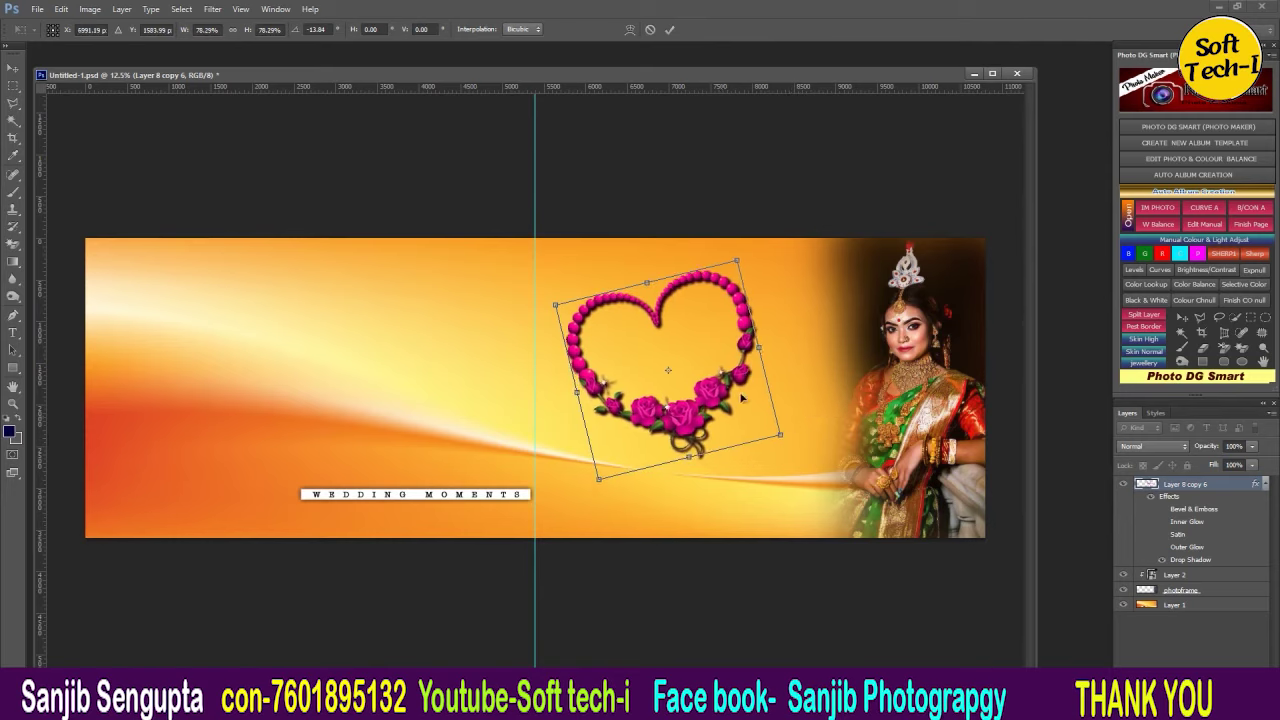
key(Escape)
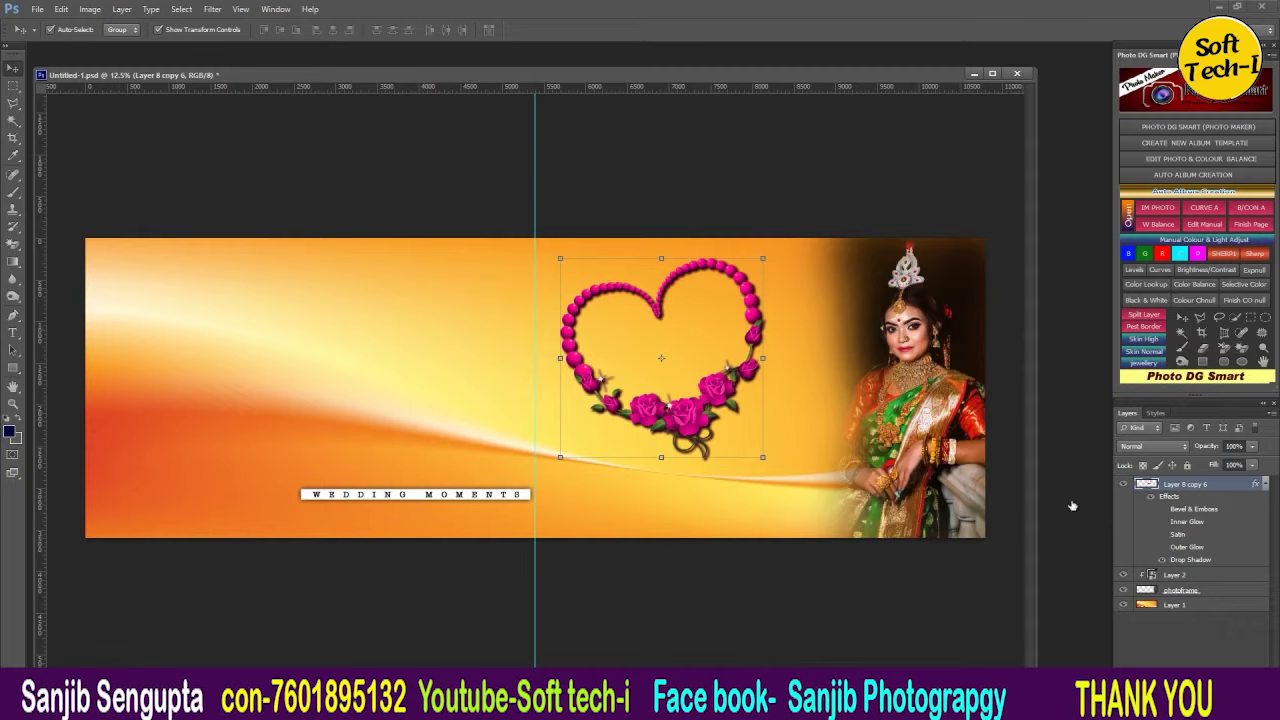
Step: Select the heart's interior with the Magic Wand and create a white photo frame layer with a stroke from it
click(1182, 338)
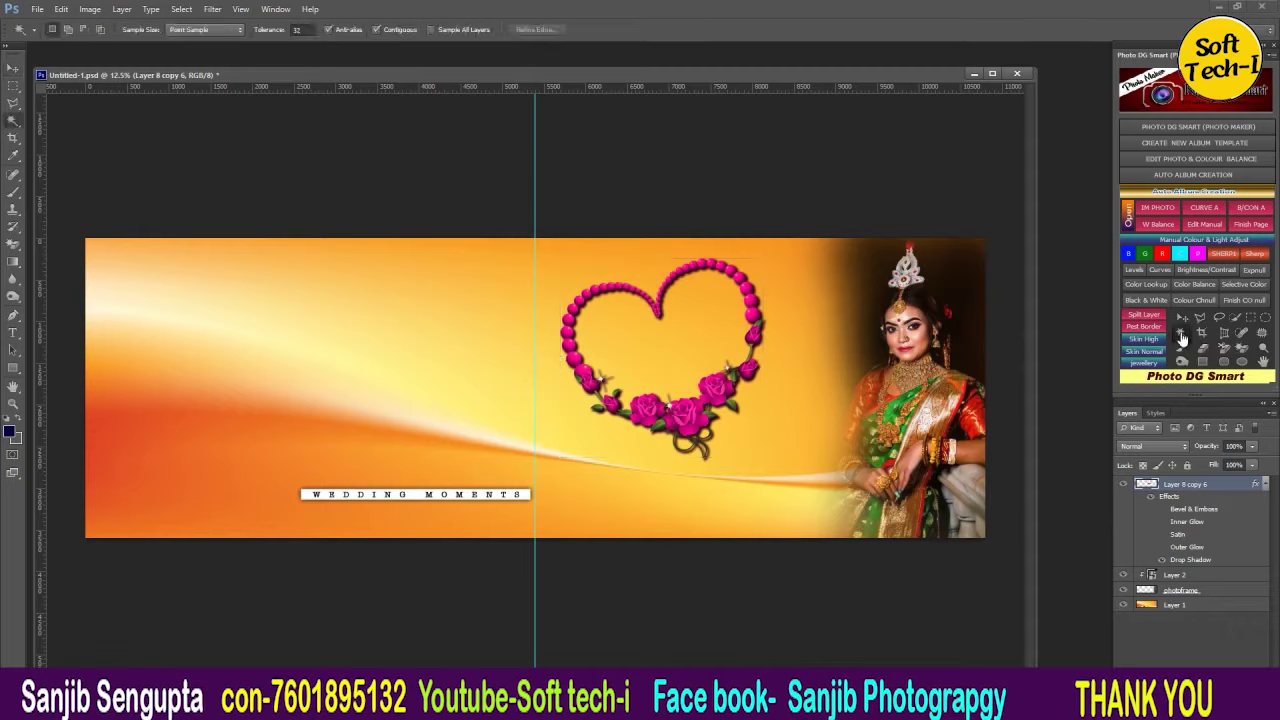
click(696, 340)
click(1155, 320)
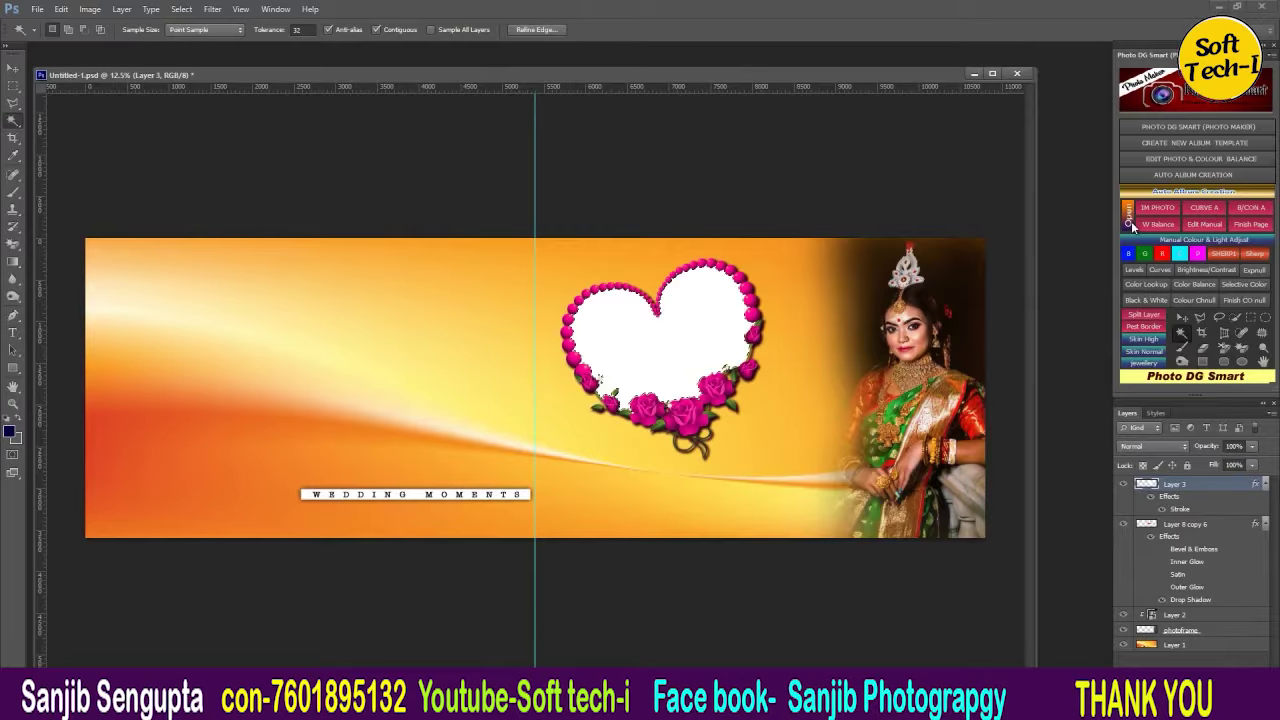
Step: Place the Sanjib Photography (10) portrait from the TEST folder on drive D into the heart-shaped frame
click(1131, 221)
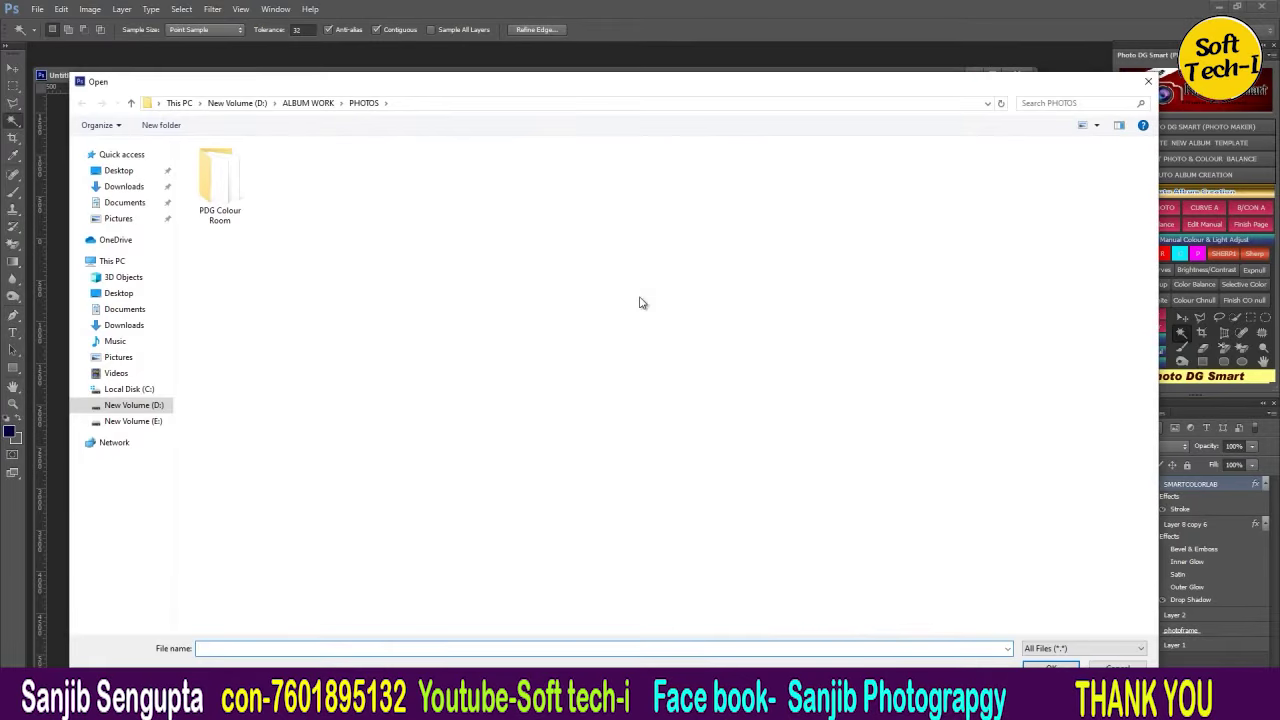
click(158, 405)
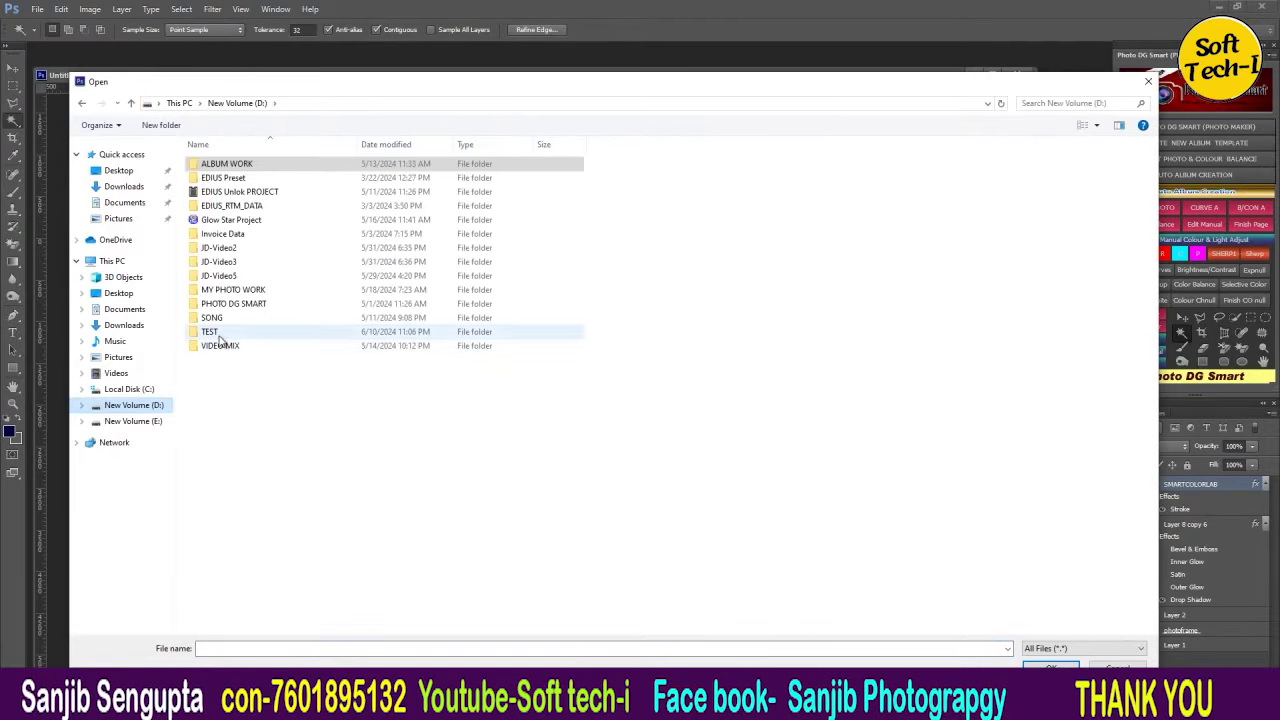
double_click(216, 334)
scroll(718, 450, down, 3)
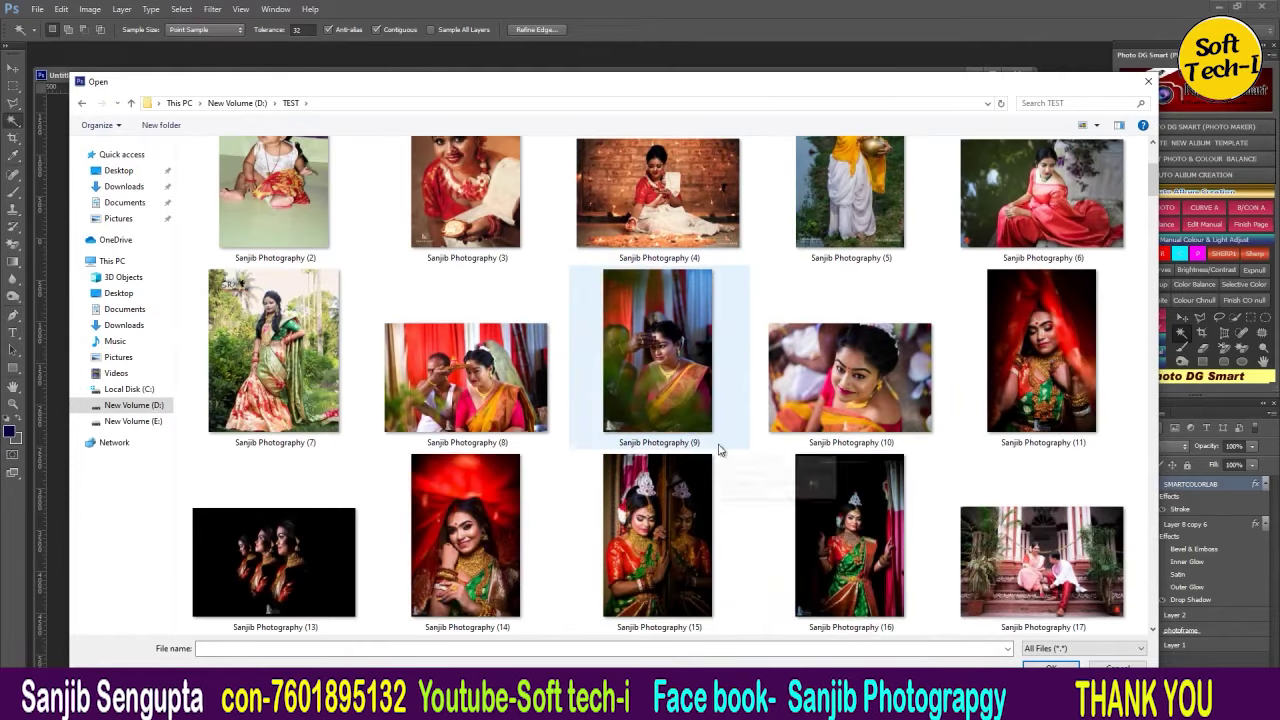
scroll(828, 458, down, 2)
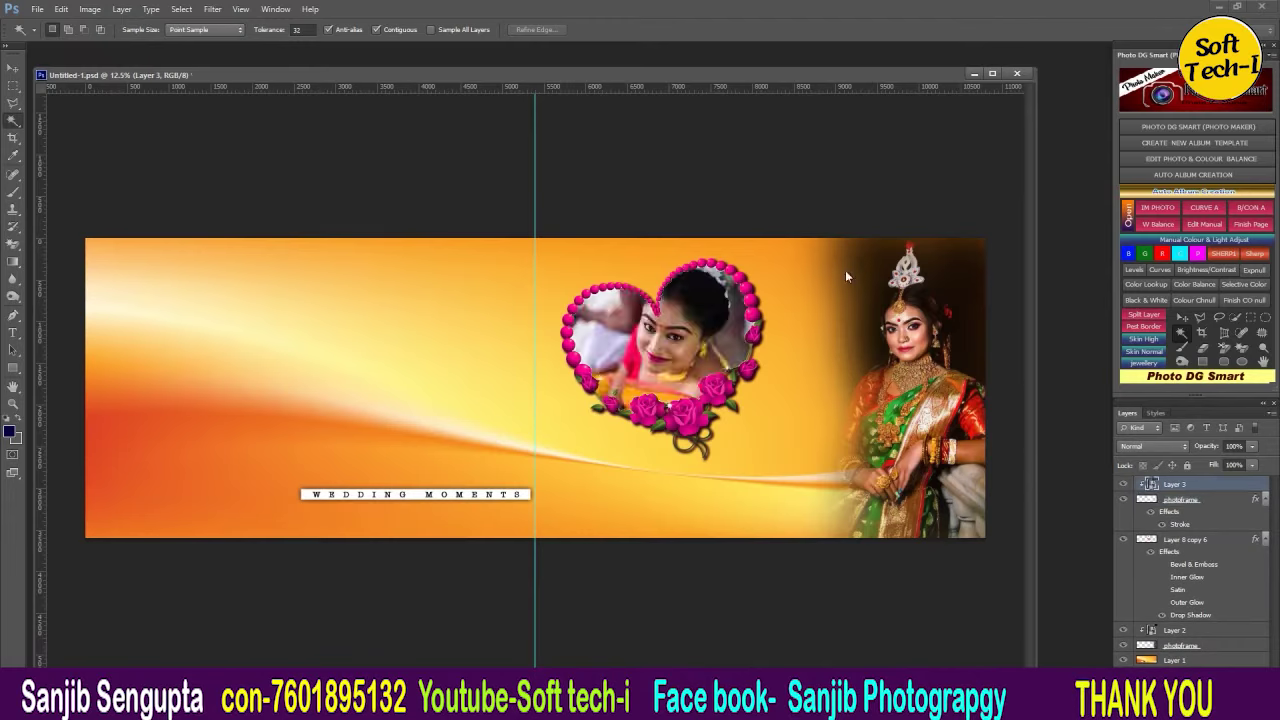
key(v)
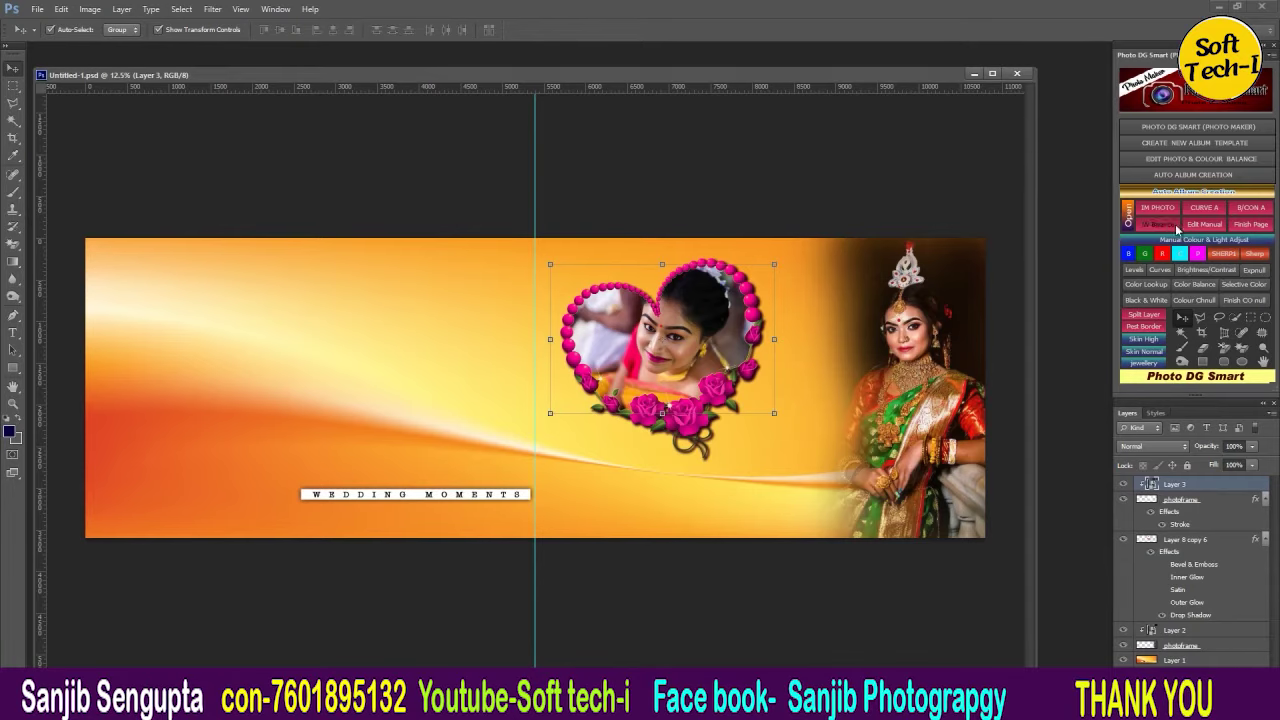
Step: Open the Sanjib Photography (7) clipart file and float it in its own window
key(ctrl+o)
double_click(636, 224)
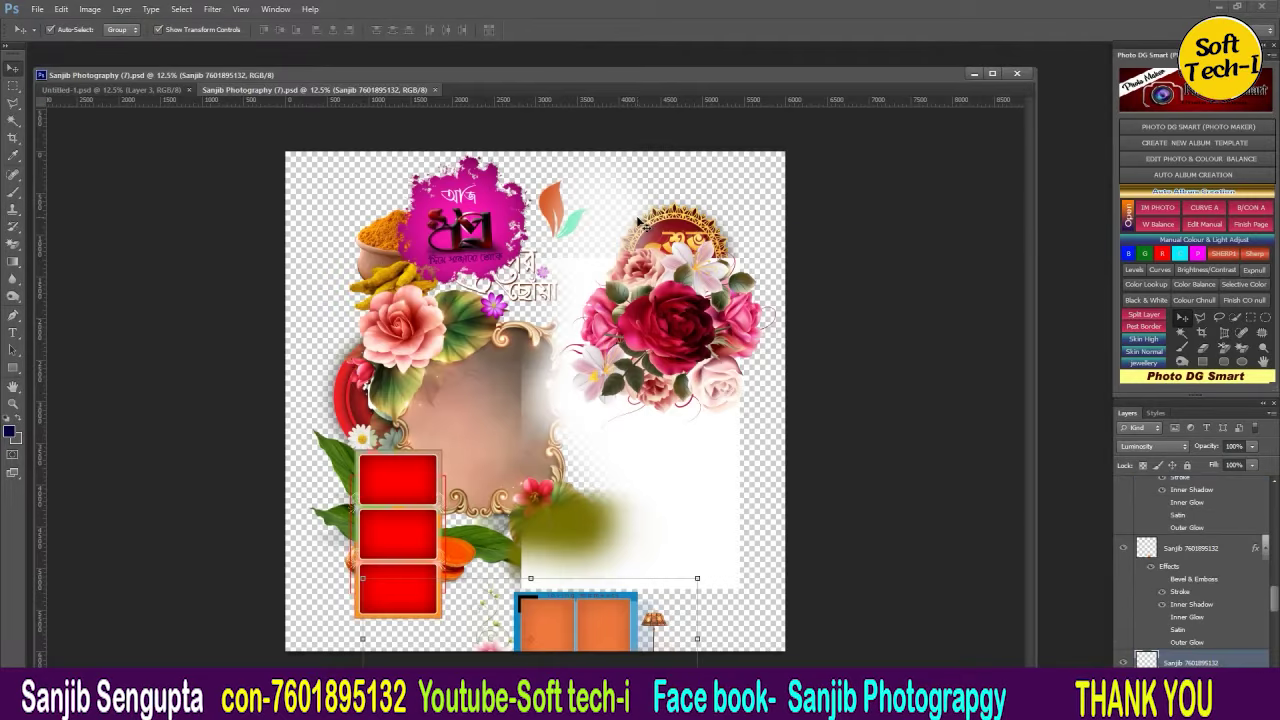
drag(351, 90, 631, 99)
Step: Copy a red rectangular frame from the clipart below the heart, scale it to about 139% and rotate it about -17°
click(834, 490)
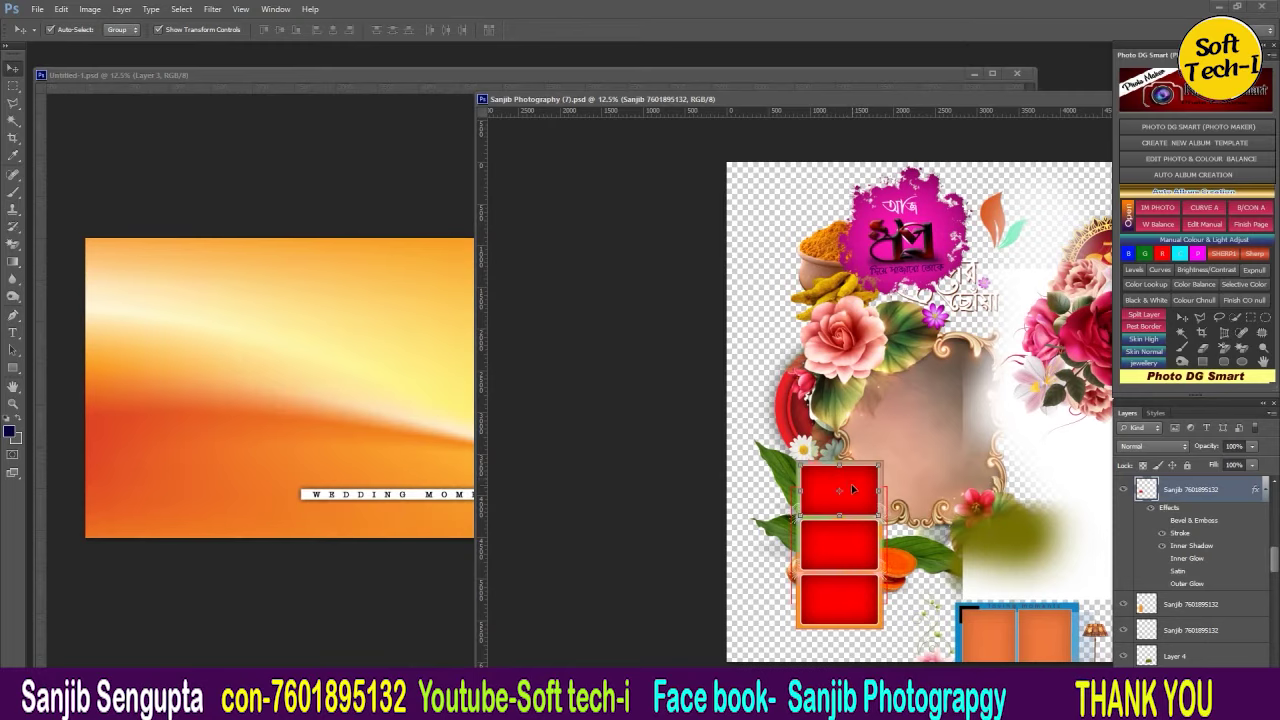
drag(848, 563, 738, 414)
key(ctrl+t)
drag(664, 426, 652, 433)
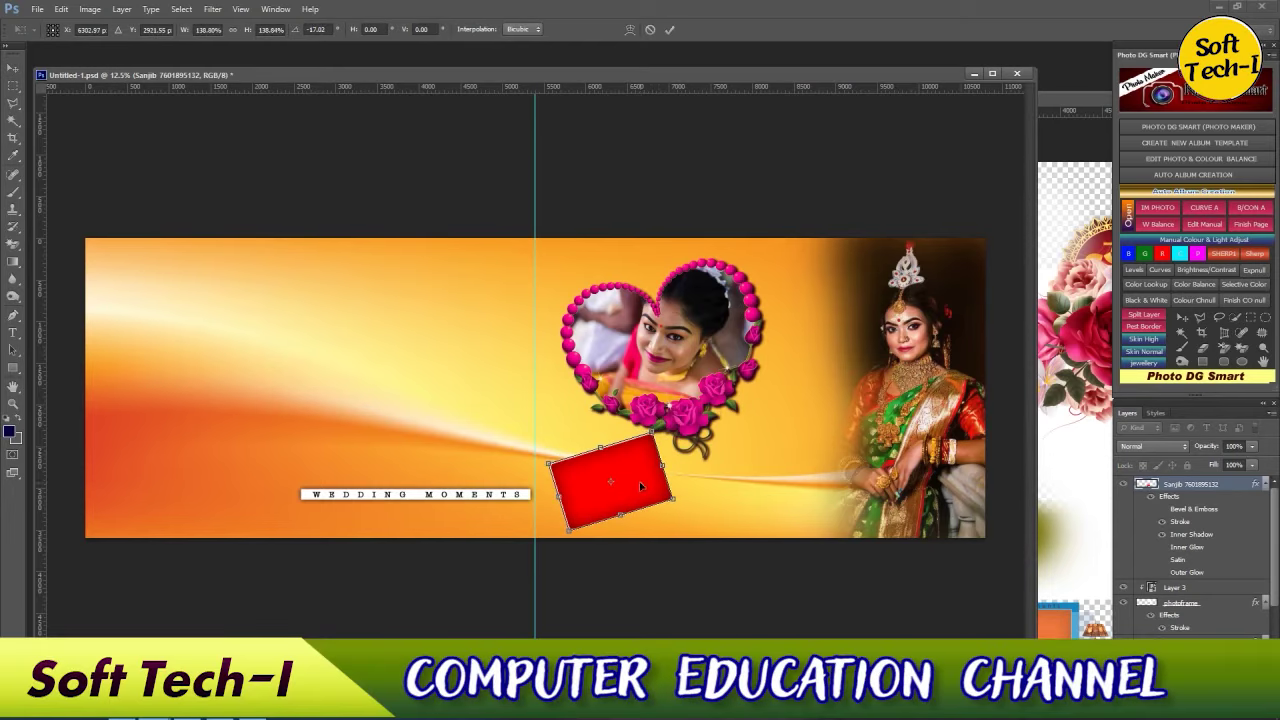
Step: Apply the transform and duplicate the tilted red frame twice in a row towards the bride
drag(639, 481, 763, 481)
key(Return)
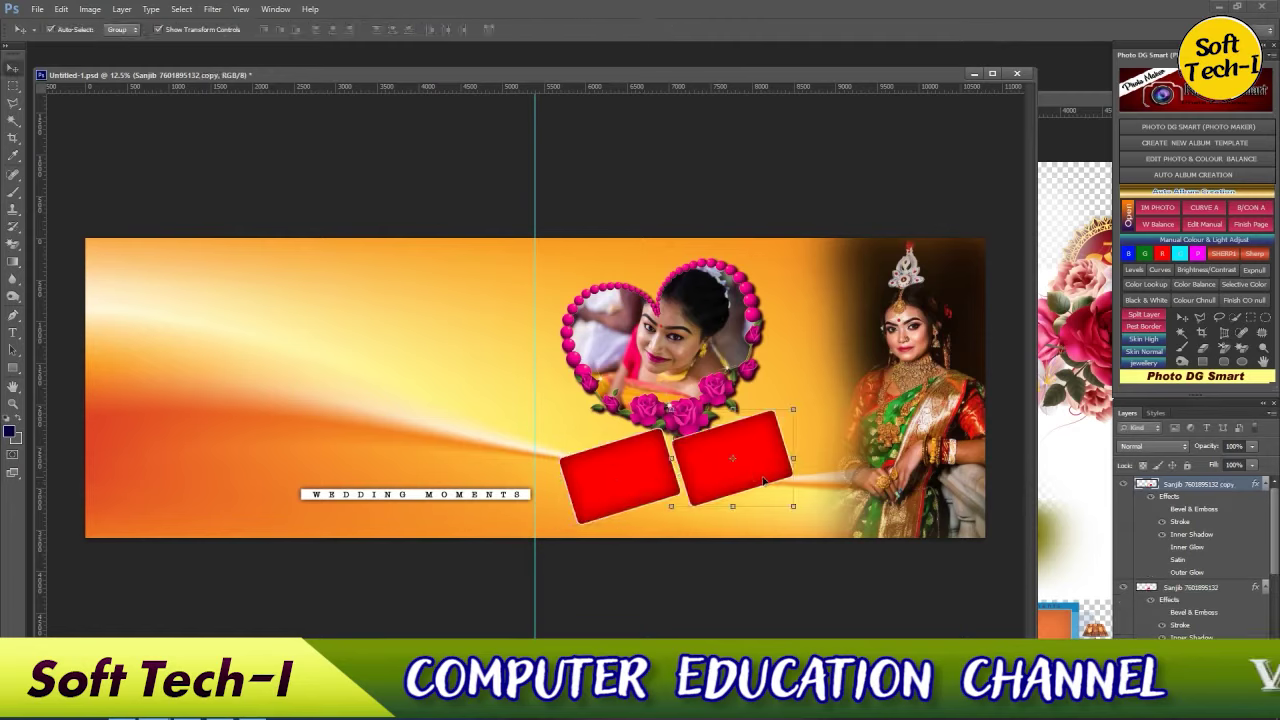
drag(760, 476, 843, 472)
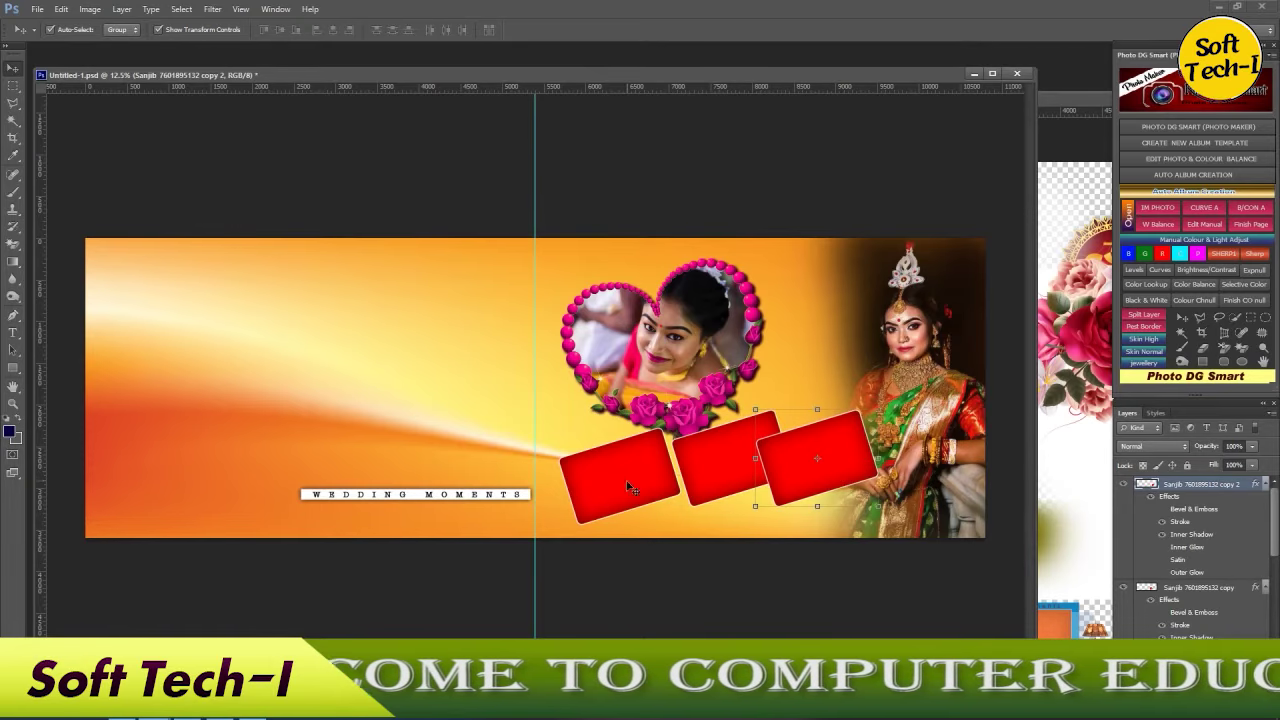
Step: Scale the tilted red frame nearest the page guide to about 84% and shift it closer to the guide
click(623, 478)
key(ctrl+t)
mouse_move(643, 463)
mouse_down()
mouse_move(635, 451)
mouse_move(669, 418)
mouse_move(640, 466)
mouse_up()
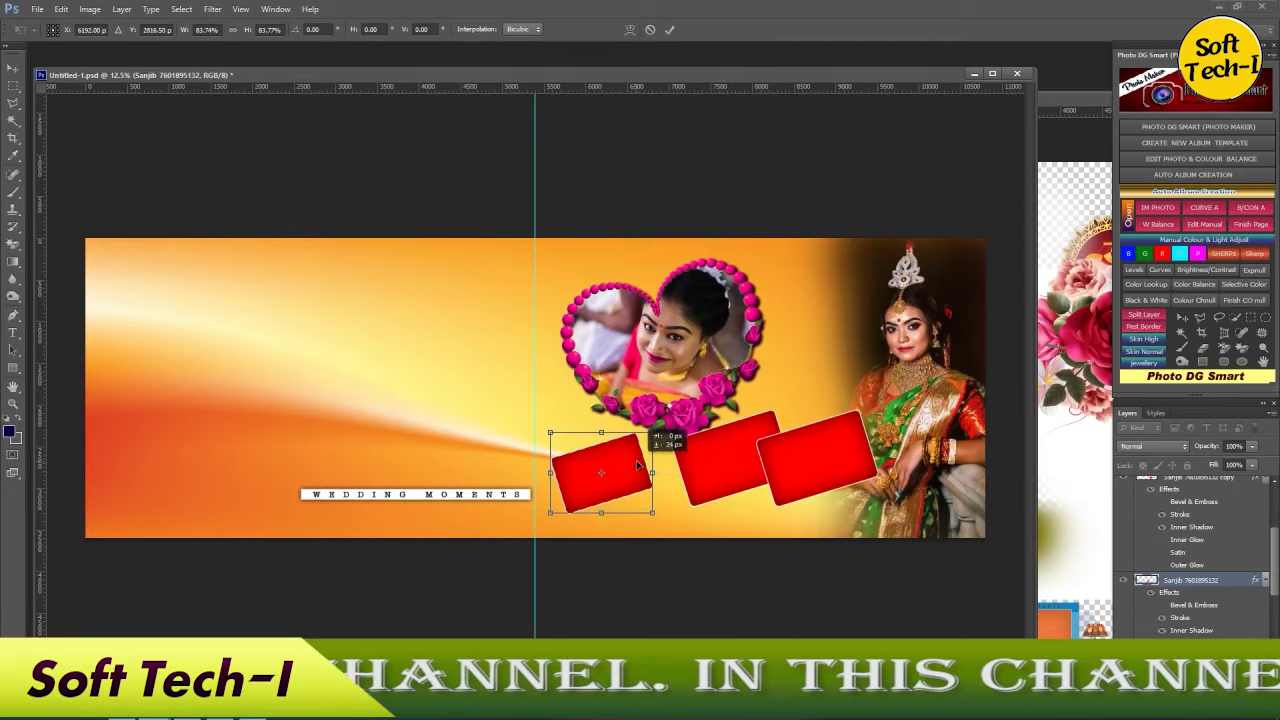
key(Return)
Step: Move the middle tilted red frame next to the first one and scale it to about 79%
click(718, 462)
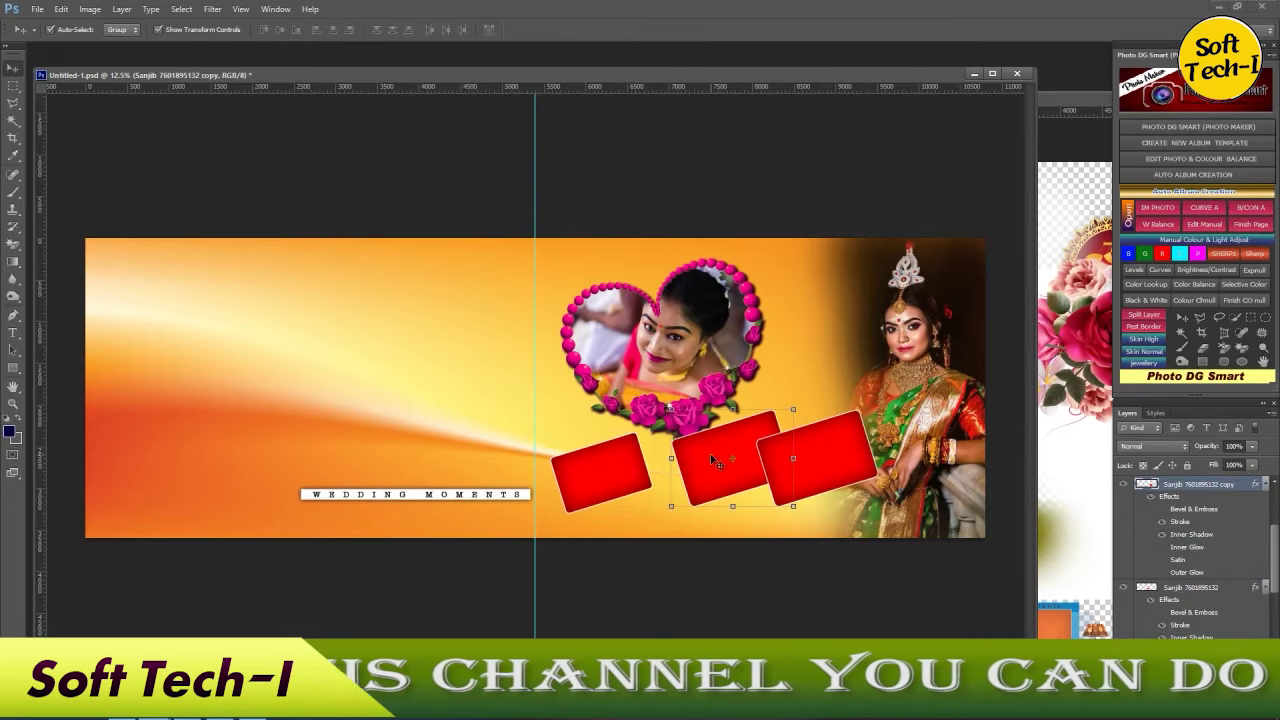
drag(737, 441, 712, 447)
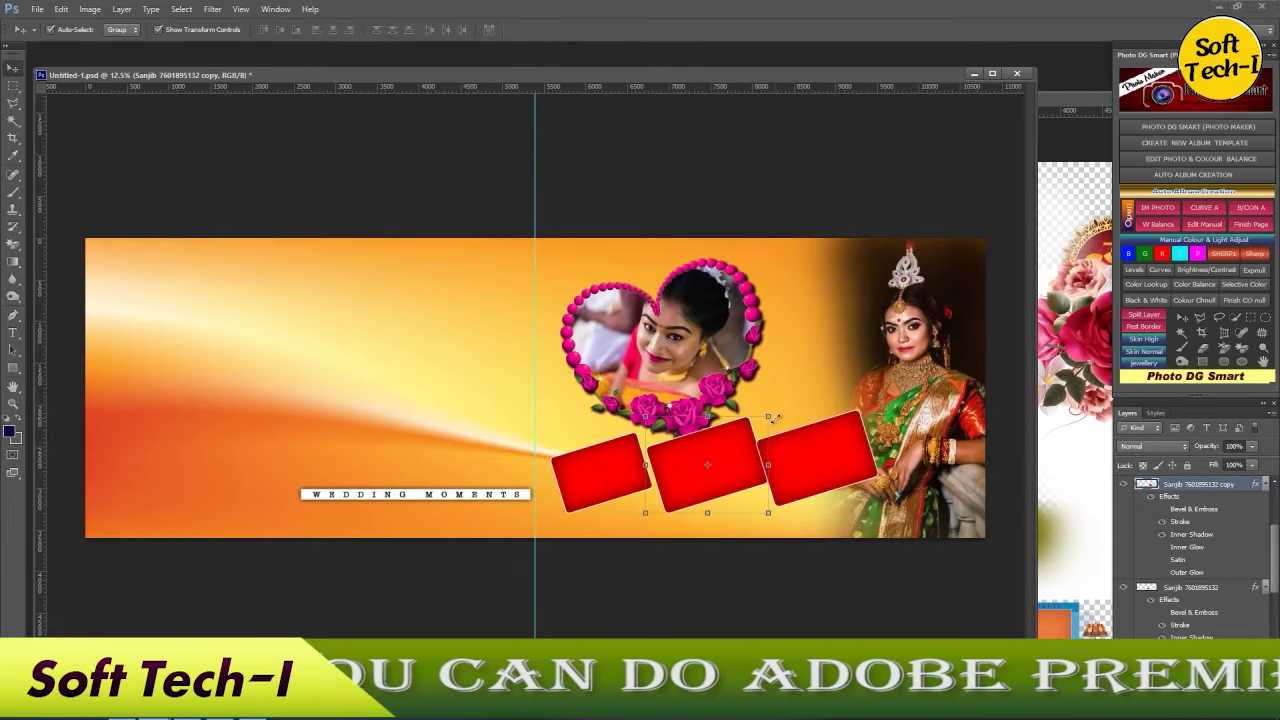
key(ctrl+t)
drag(768, 416, 742, 437)
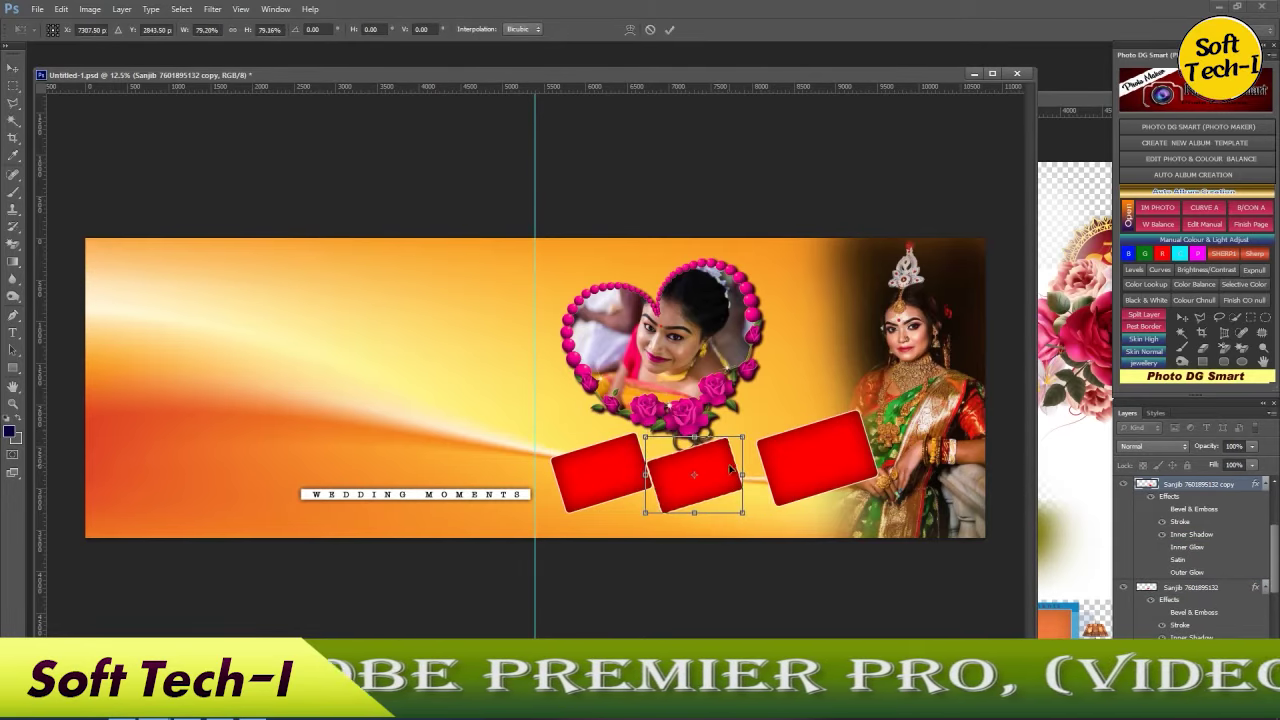
key(Return)
Step: Shrink the tilted red frame nearest the bride and align it beside the middle frame
click(798, 470)
key(ctrl+t)
drag(798, 470, 780, 480)
drag(858, 420, 838, 437)
key(Return)
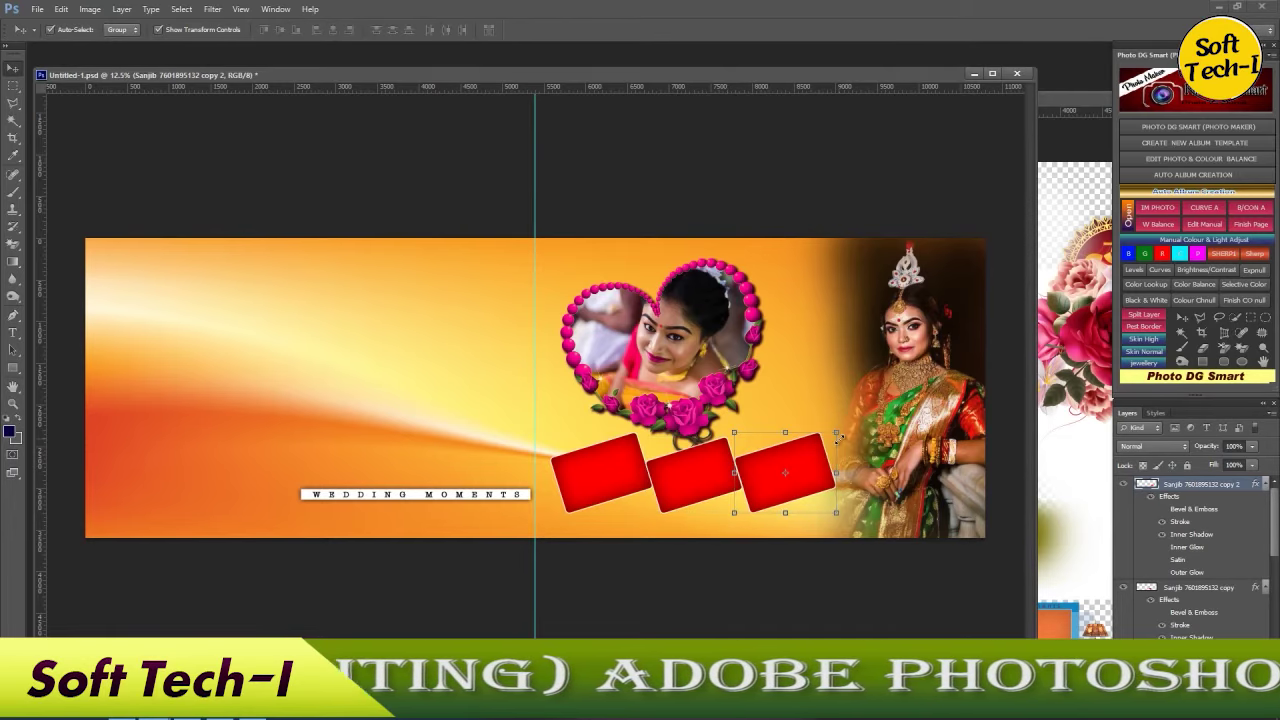
Step: Bring the clipart document forward and move its window over the album spread
click(1058, 95)
drag(1058, 95, 336, 244)
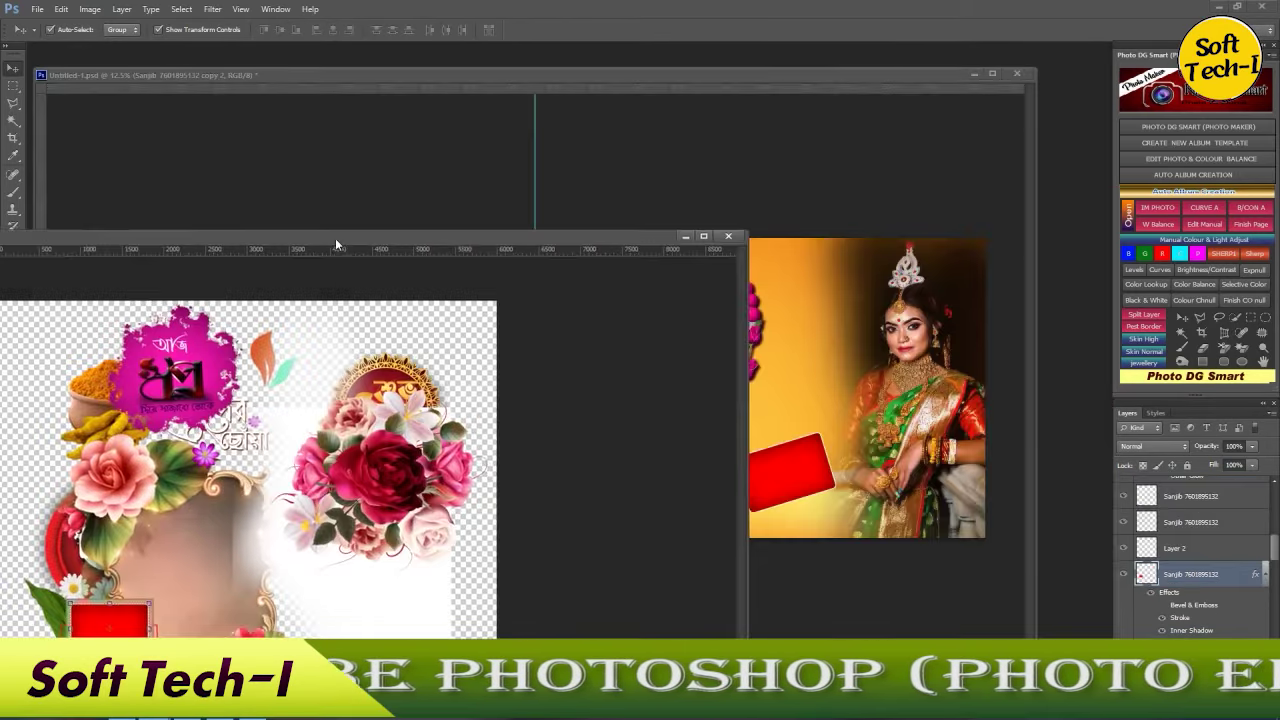
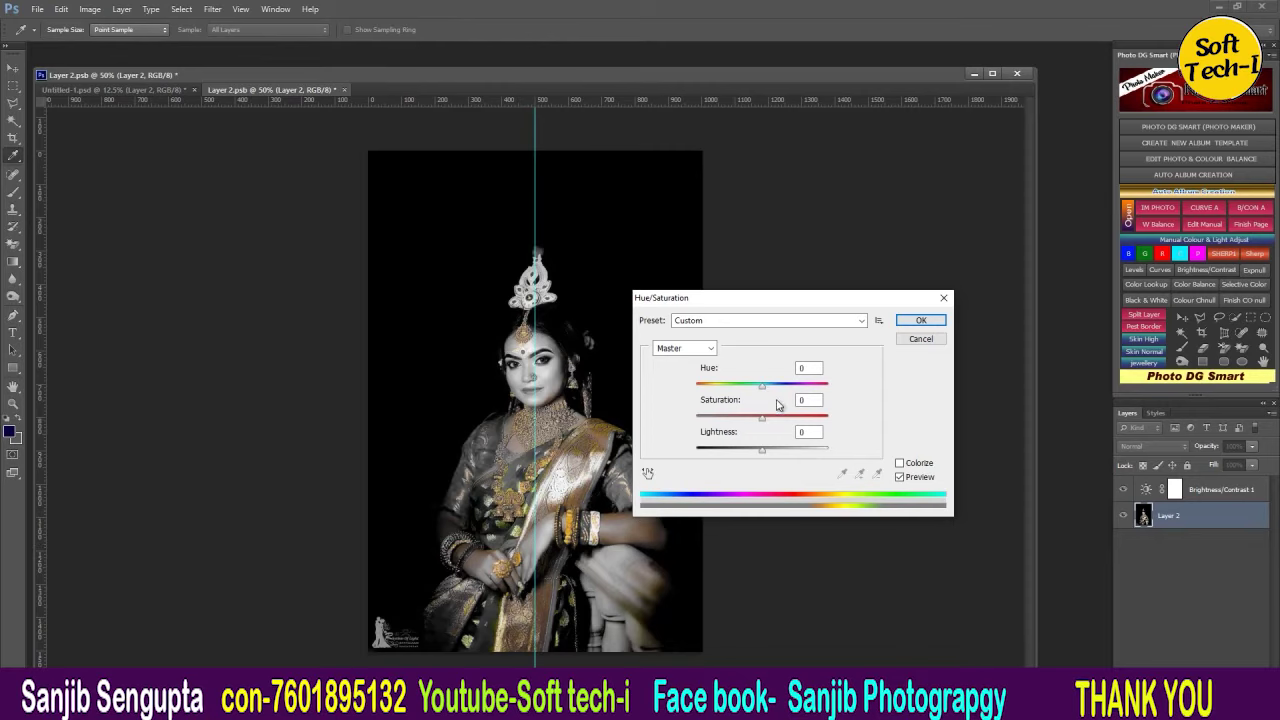
Step: Raise the Yellows saturation of the black-and-white bride portrait to about +48 with Hue/Saturation and run Levels on it
click(718, 350)
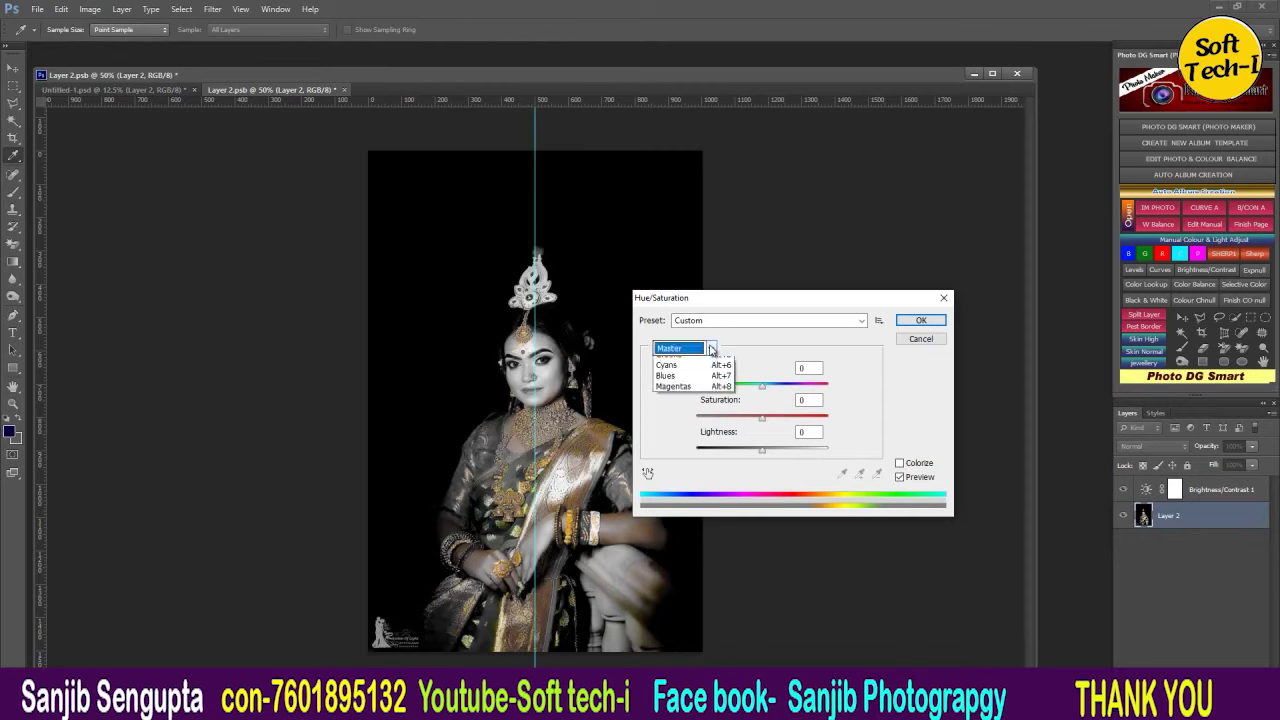
click(685, 386)
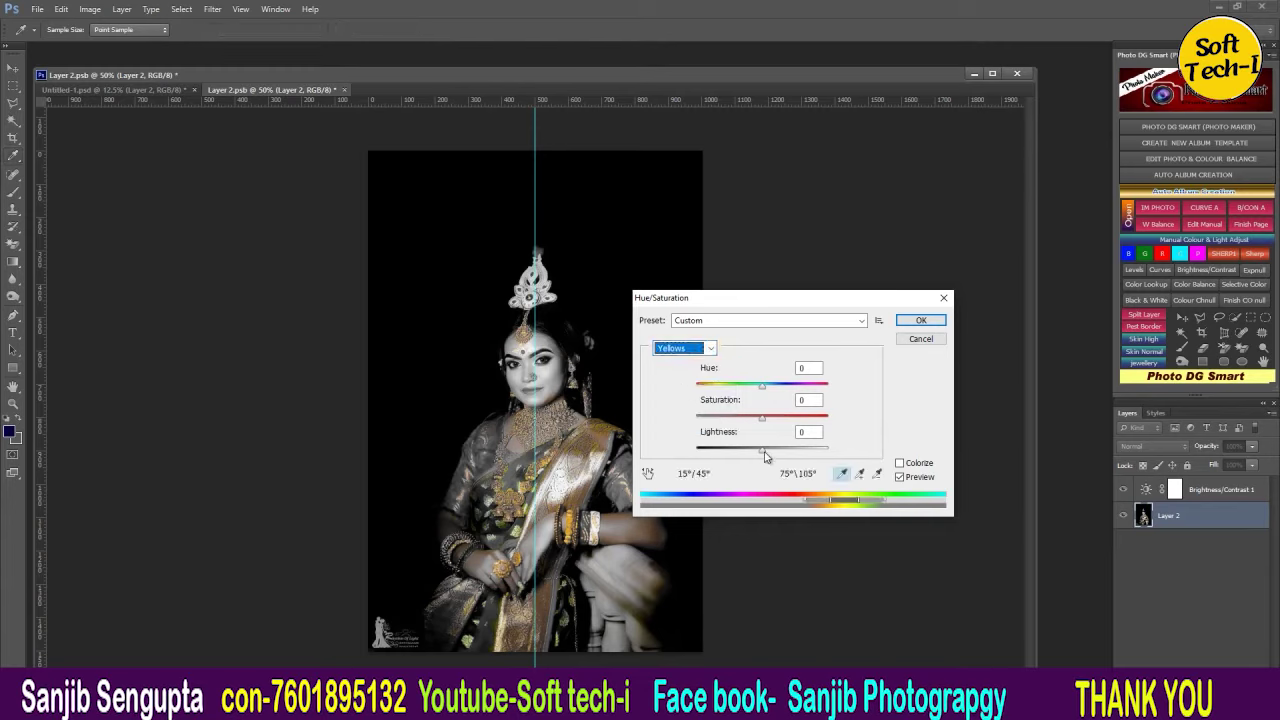
drag(763, 418, 791, 424)
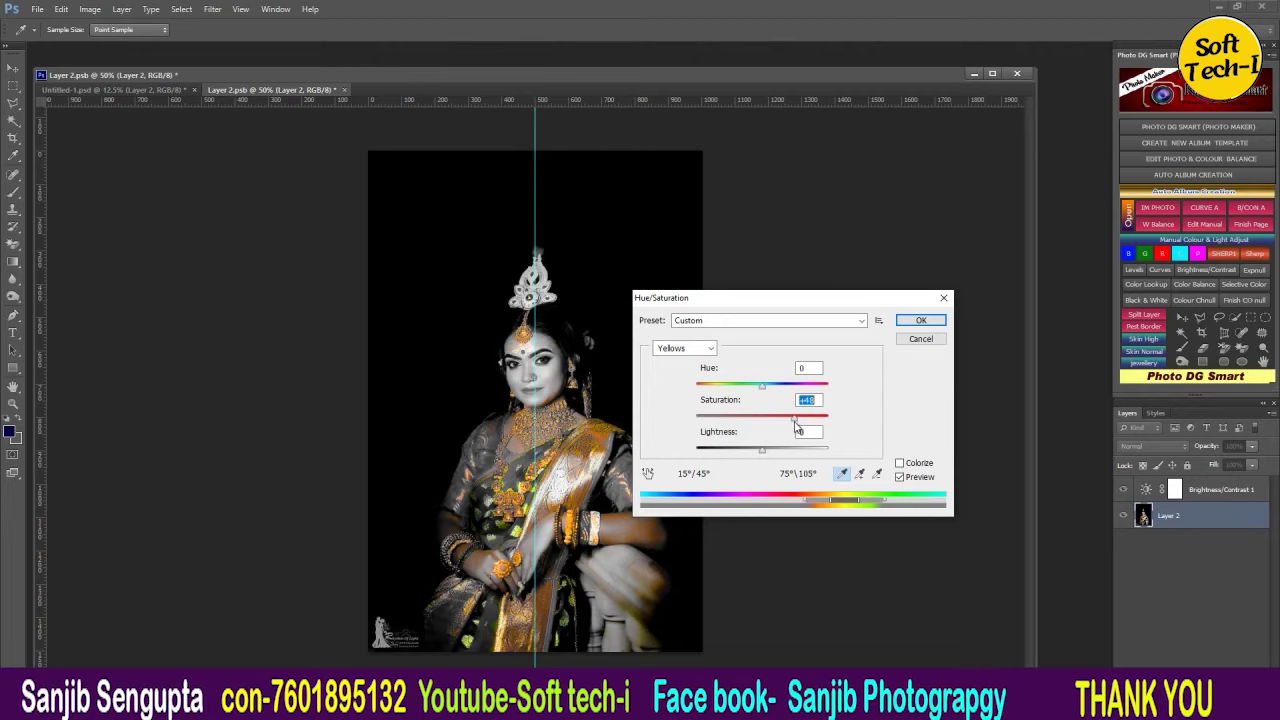
click(920, 320)
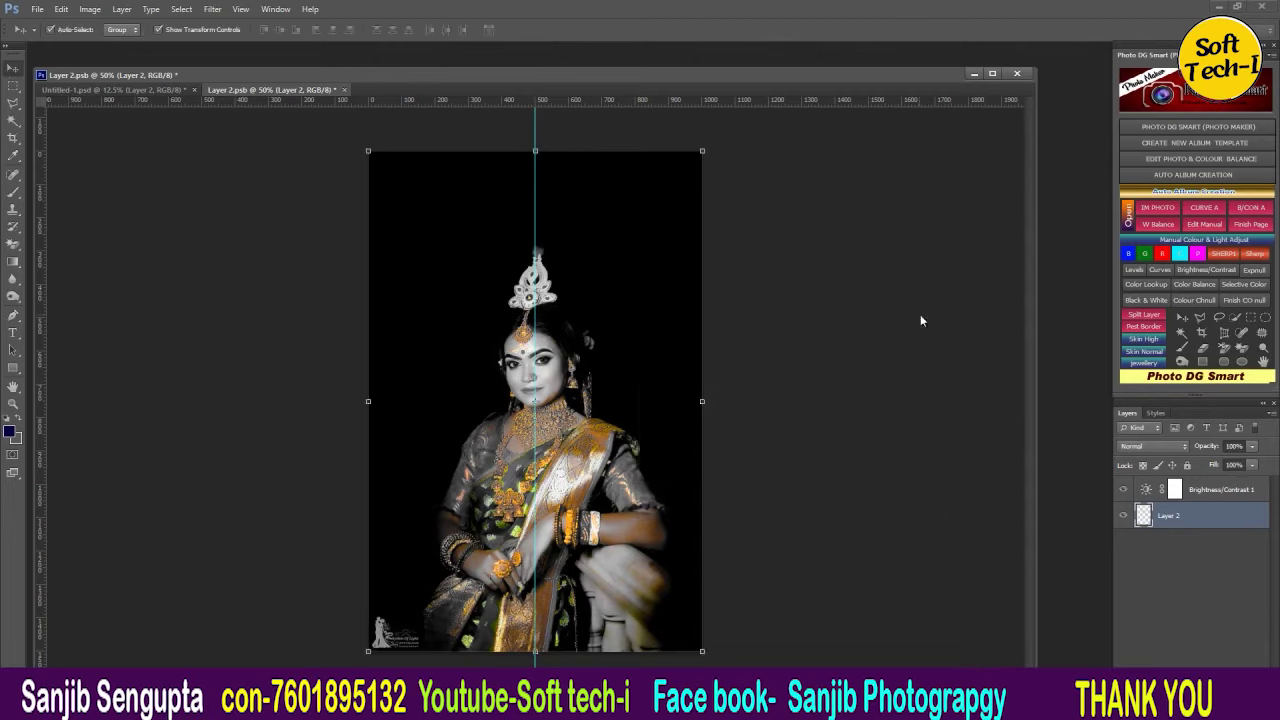
key(ctrl+l)
click(1023, 207)
key(v)
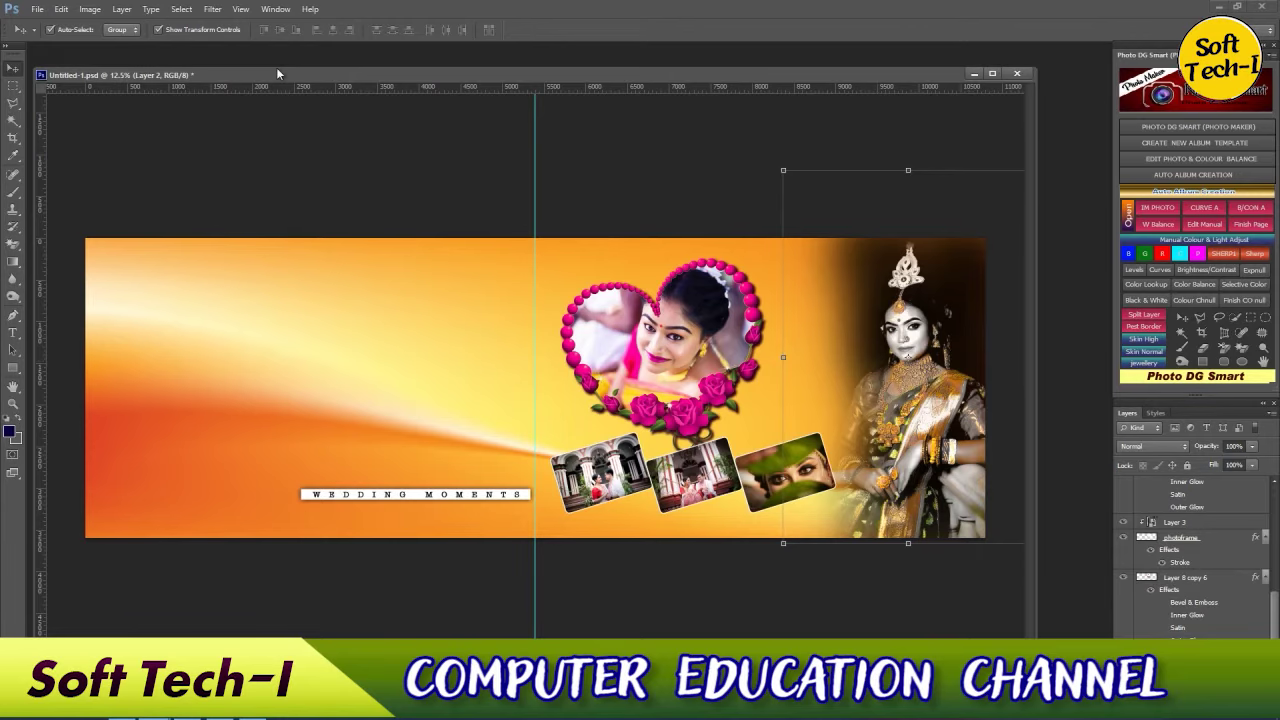
Step: Select an upright rectangle between the heart frame and the large bride and fill it with the background color on a new layer
drag(276, 68, 354, 74)
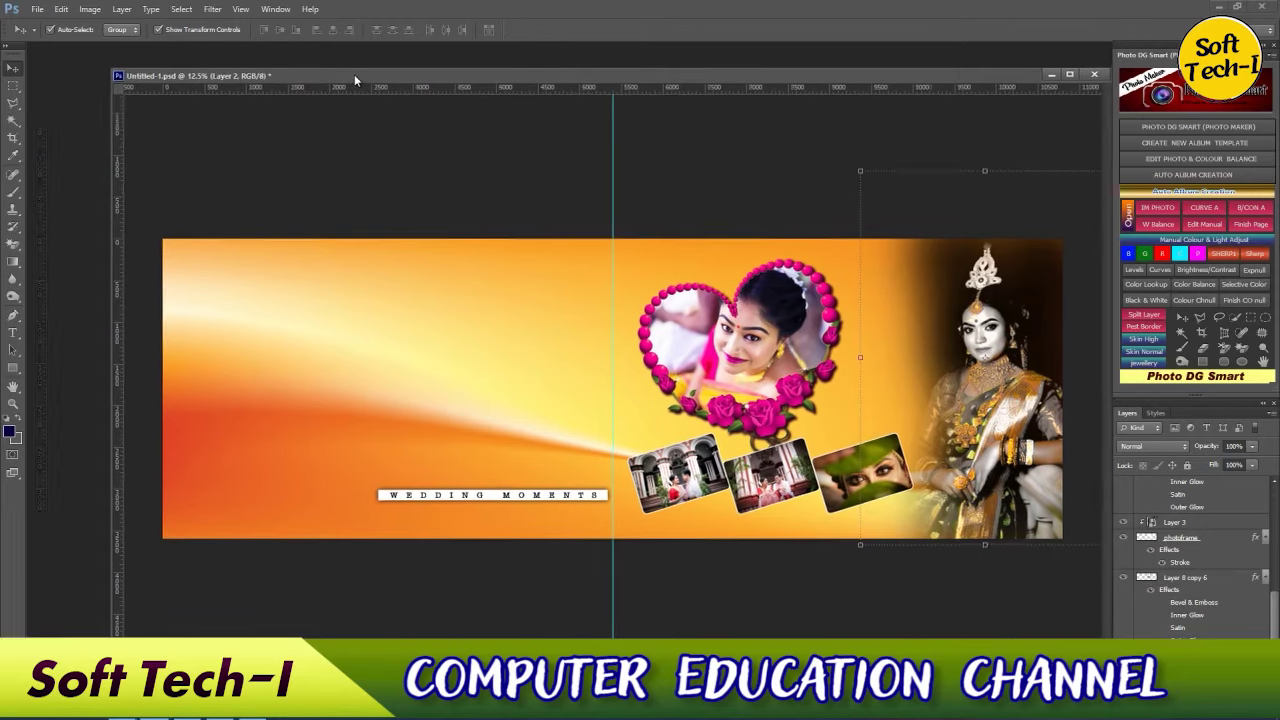
drag(848, 79, 573, 98)
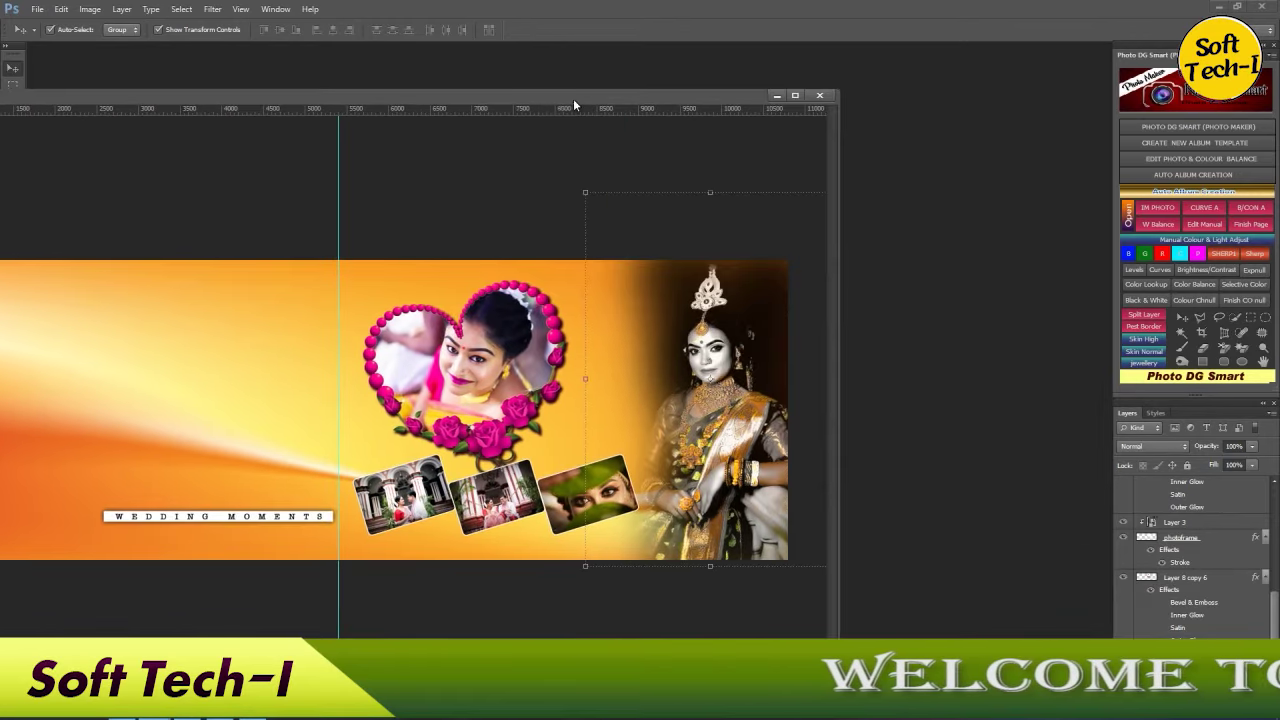
key(m)
drag(575, 277, 660, 404)
key(ctrl+shift+alt+n)
key(ctrl+BackSpace)
Step: Import the photo of the bride in a red and pink veil from drive D's TEST folder into the rectangle
click(1147, 210)
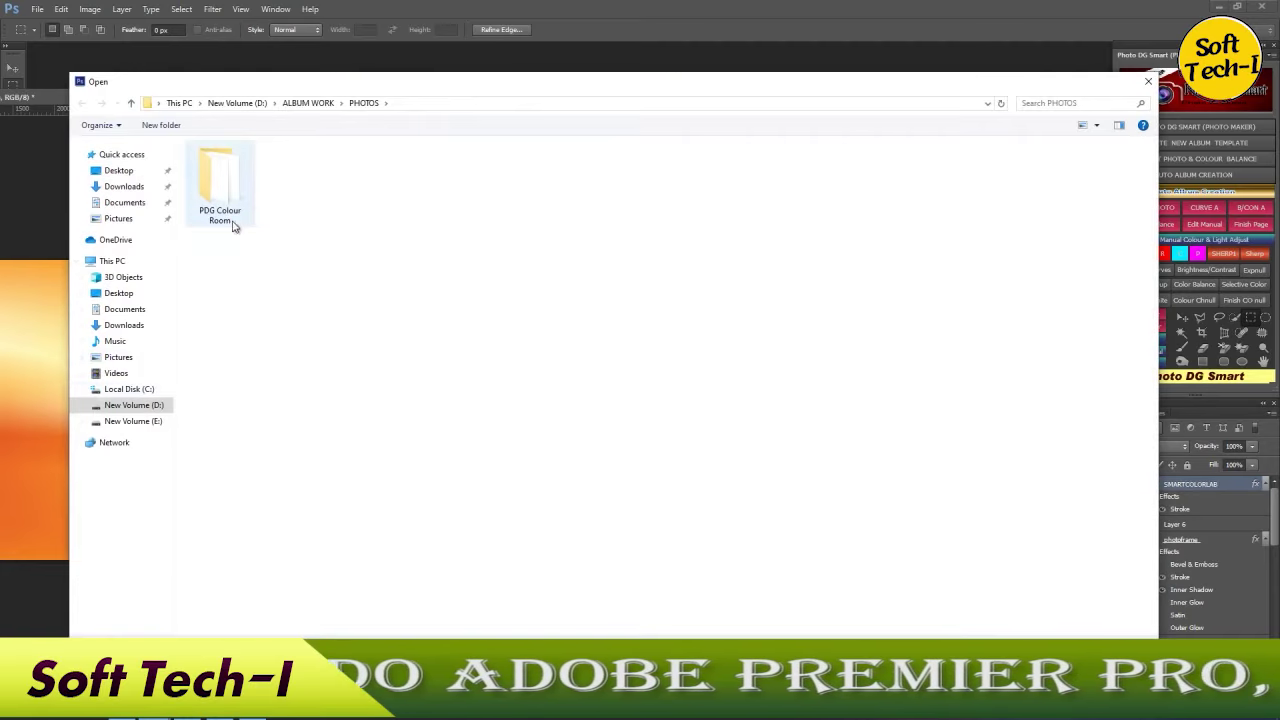
click(152, 406)
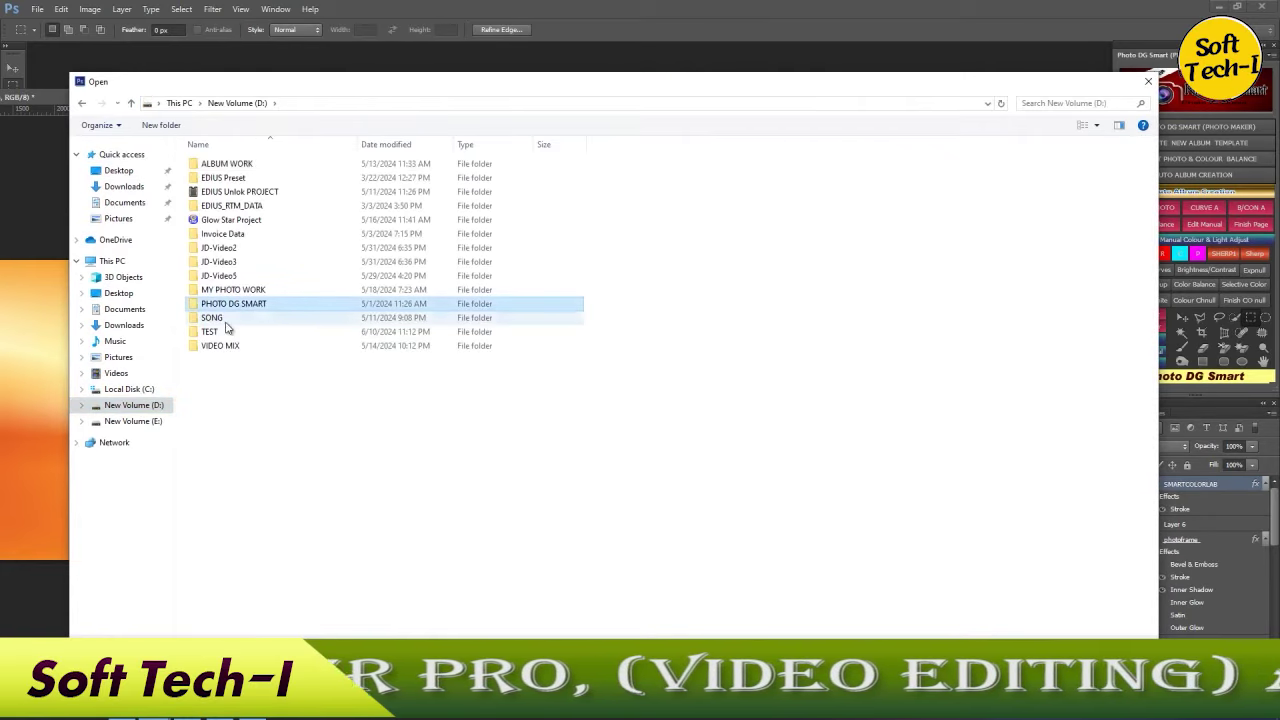
double_click(211, 331)
double_click(817, 237)
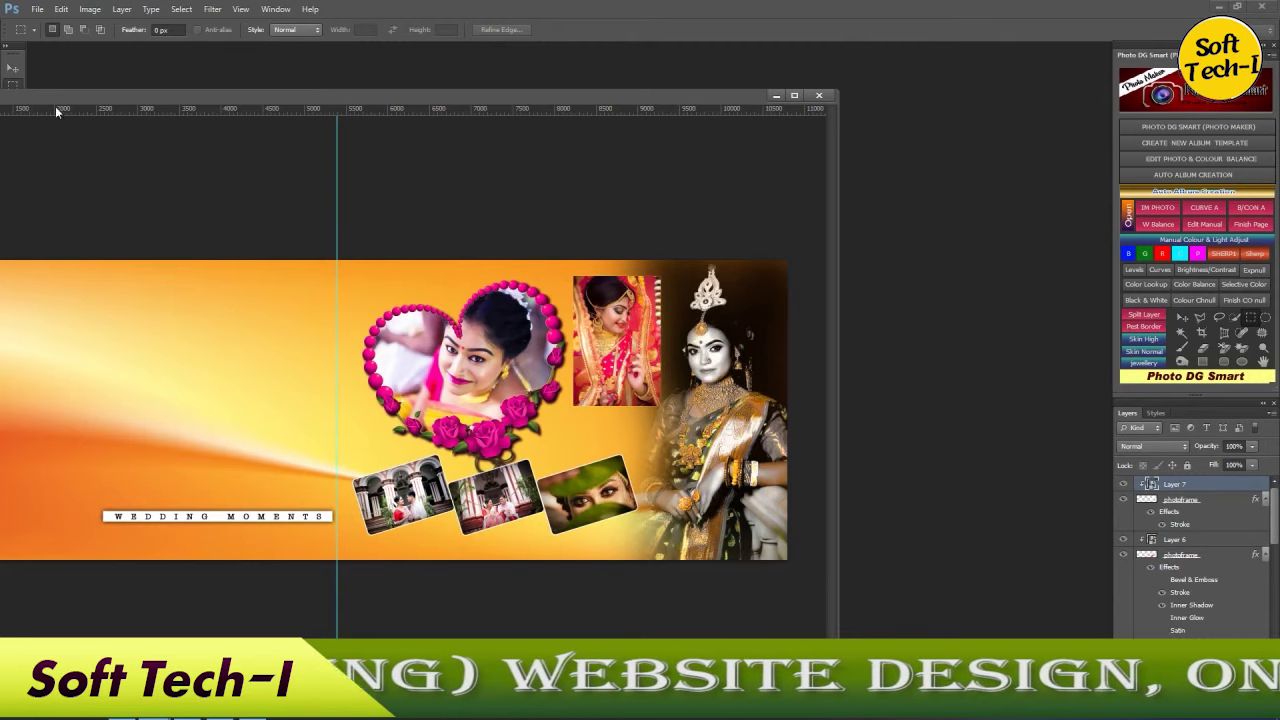
Step: Change the stroke around the rectangular bride photo's frame to magenta and adjust its size
drag(102, 95, 376, 96)
click(13, 67)
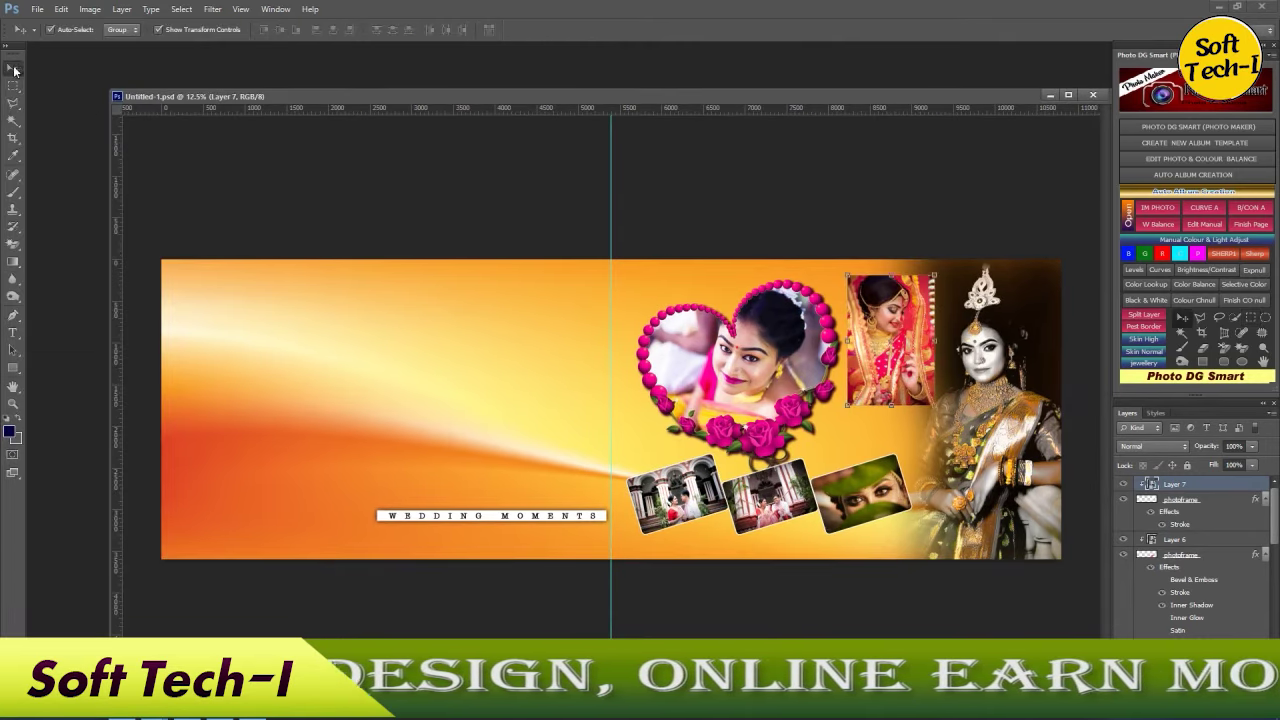
right_click(1160, 512)
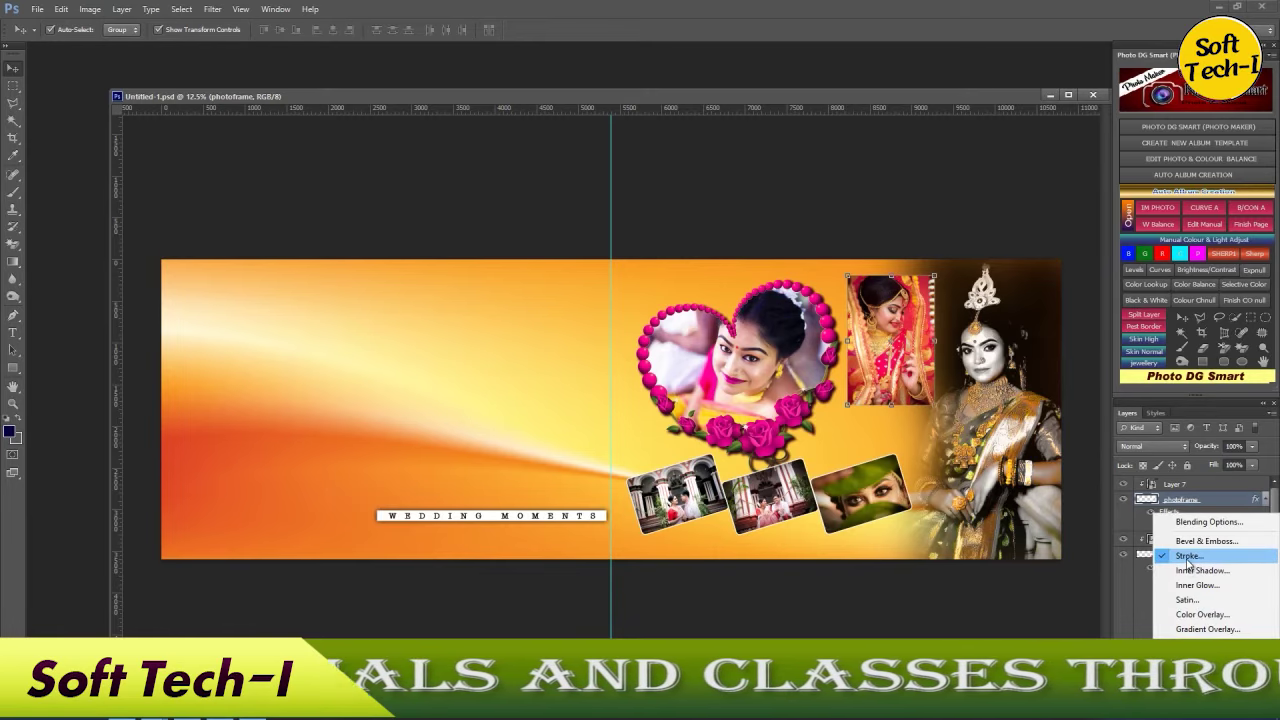
click(977, 617)
double_click(1180, 592)
click(938, 517)
click(1132, 377)
drag(945, 428, 963, 428)
click(1152, 407)
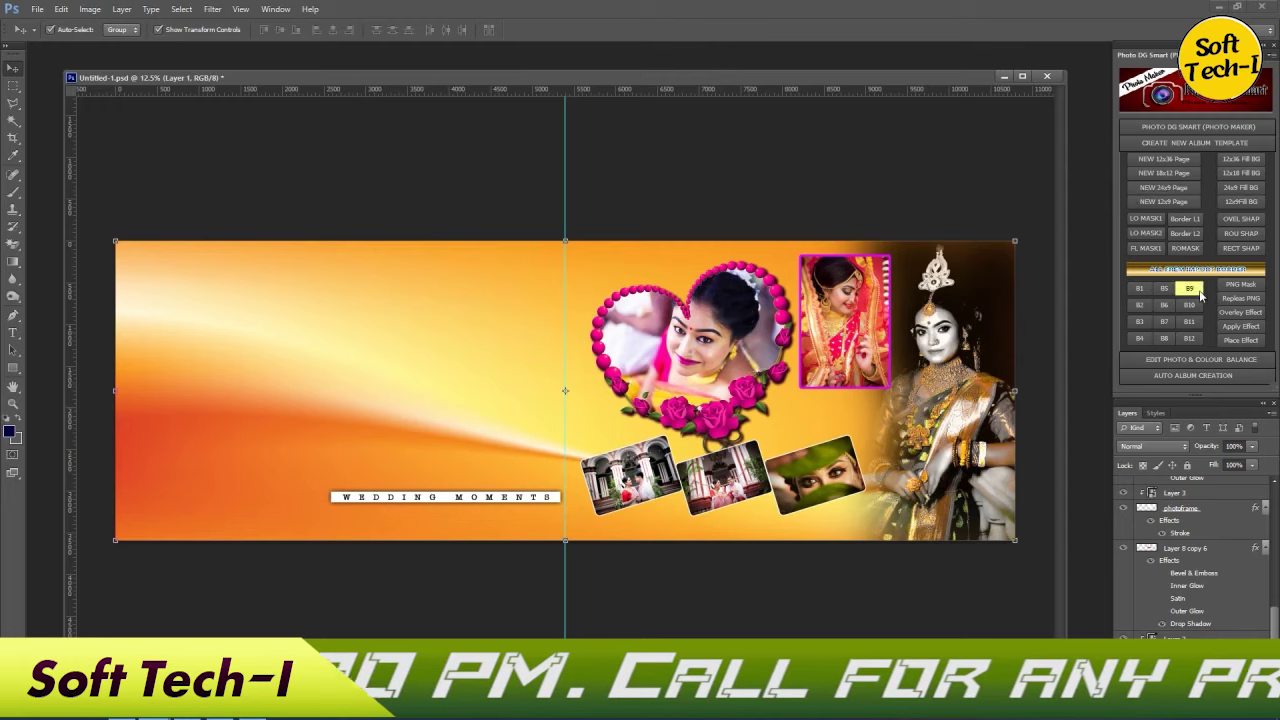
Step: Add the LO MASK1 heart shape to the empty page and scale it to about 55% wide and 47% high
click(1140, 220)
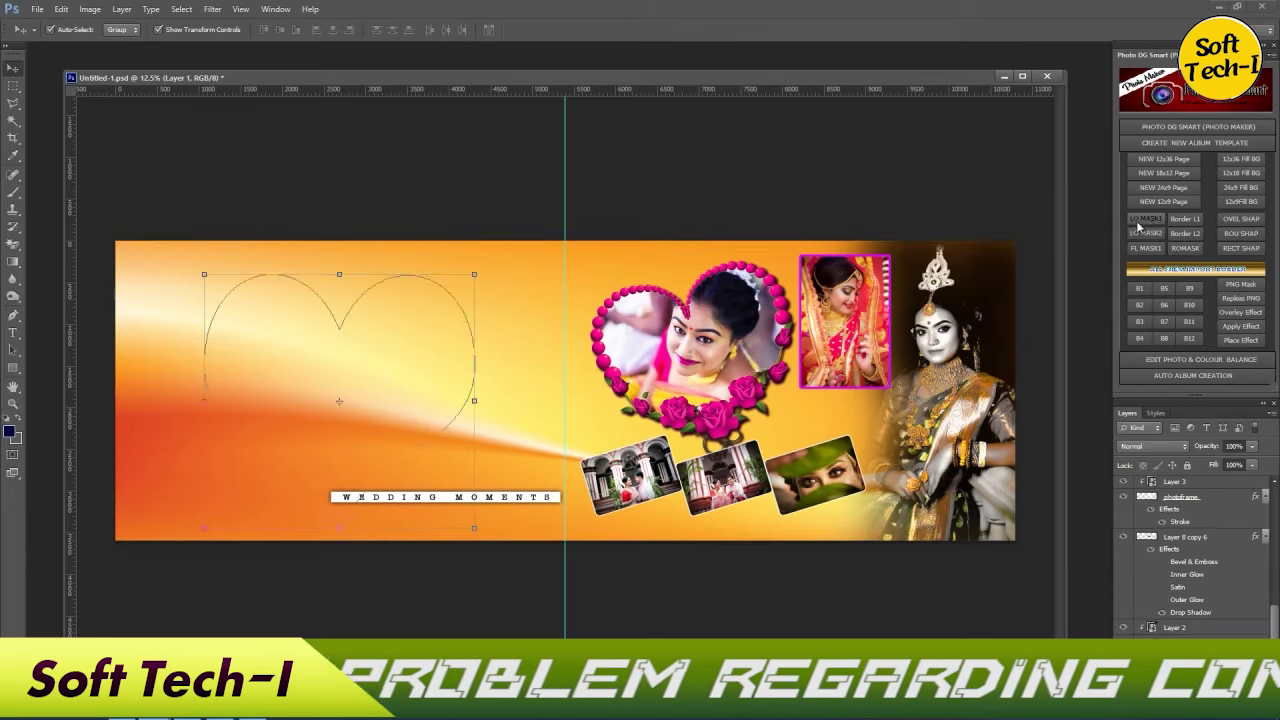
drag(474, 527, 352, 392)
drag(329, 323, 349, 349)
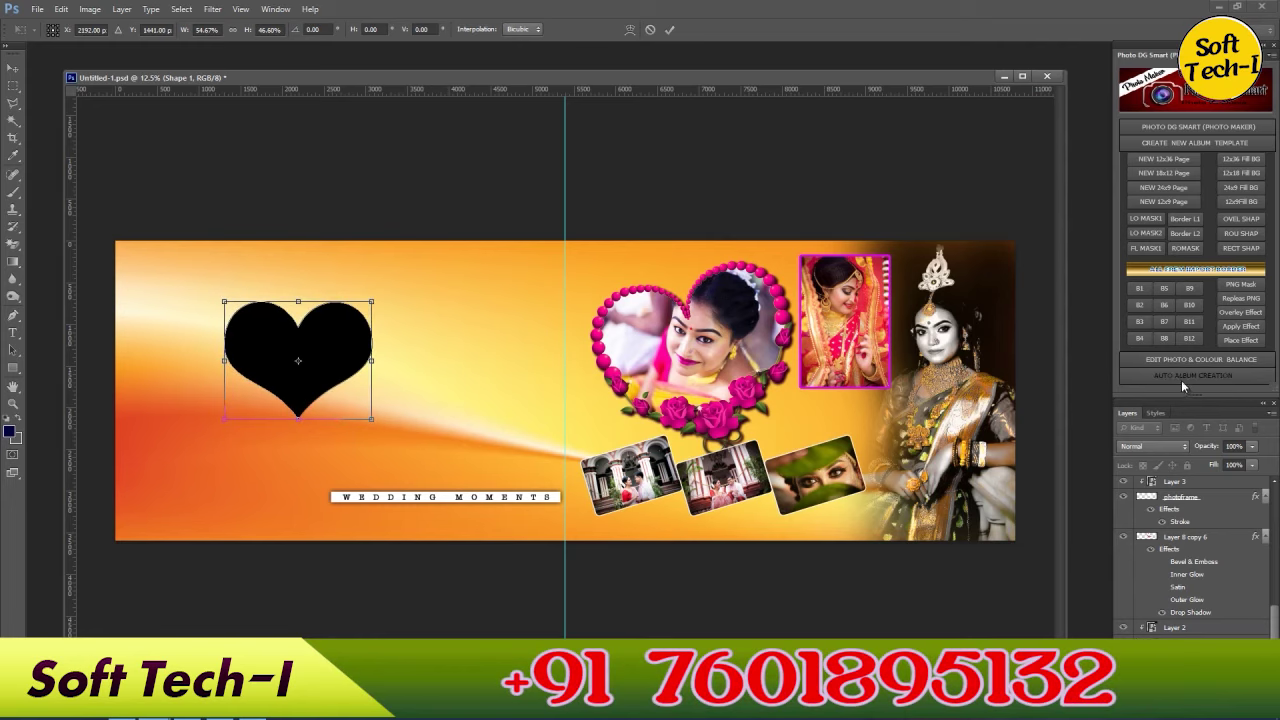
Step: Import the photo of the bride in front of a brick wall into the new heart shape
click(1146, 375)
click(1128, 212)
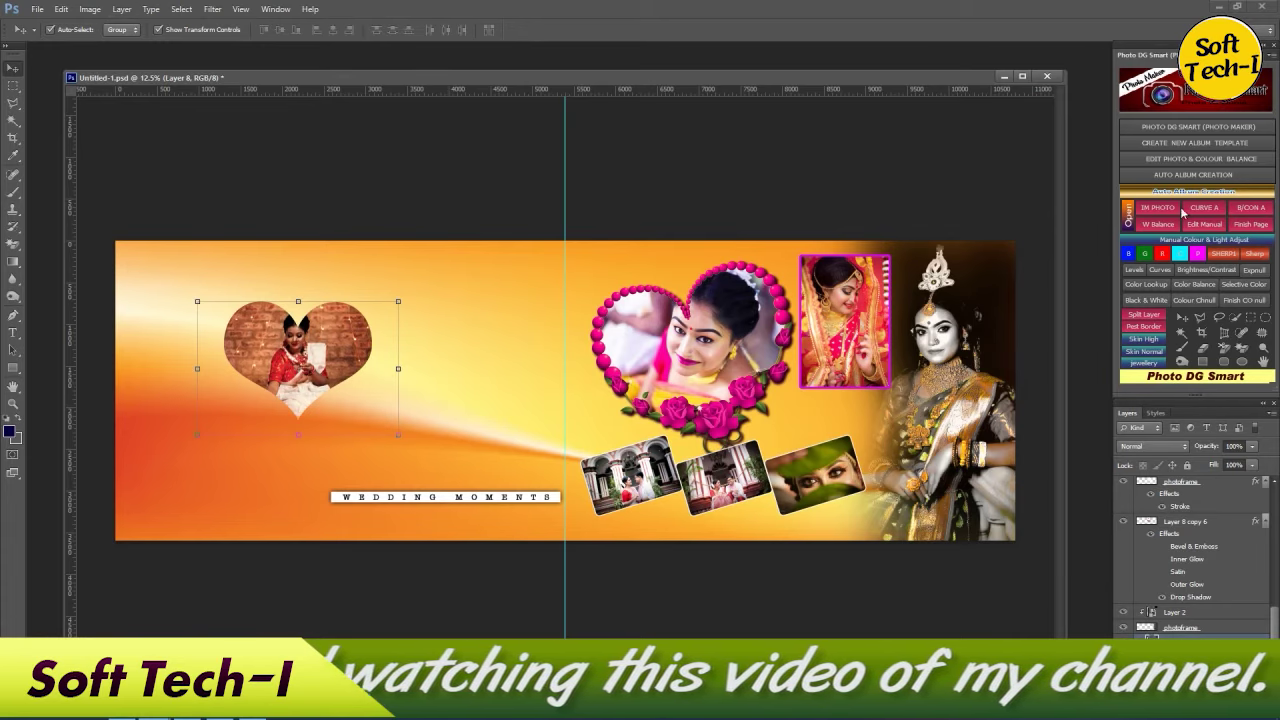
Step: Apply the B2 border style to the photoframe layer of the brick-wall heart
click(1195, 142)
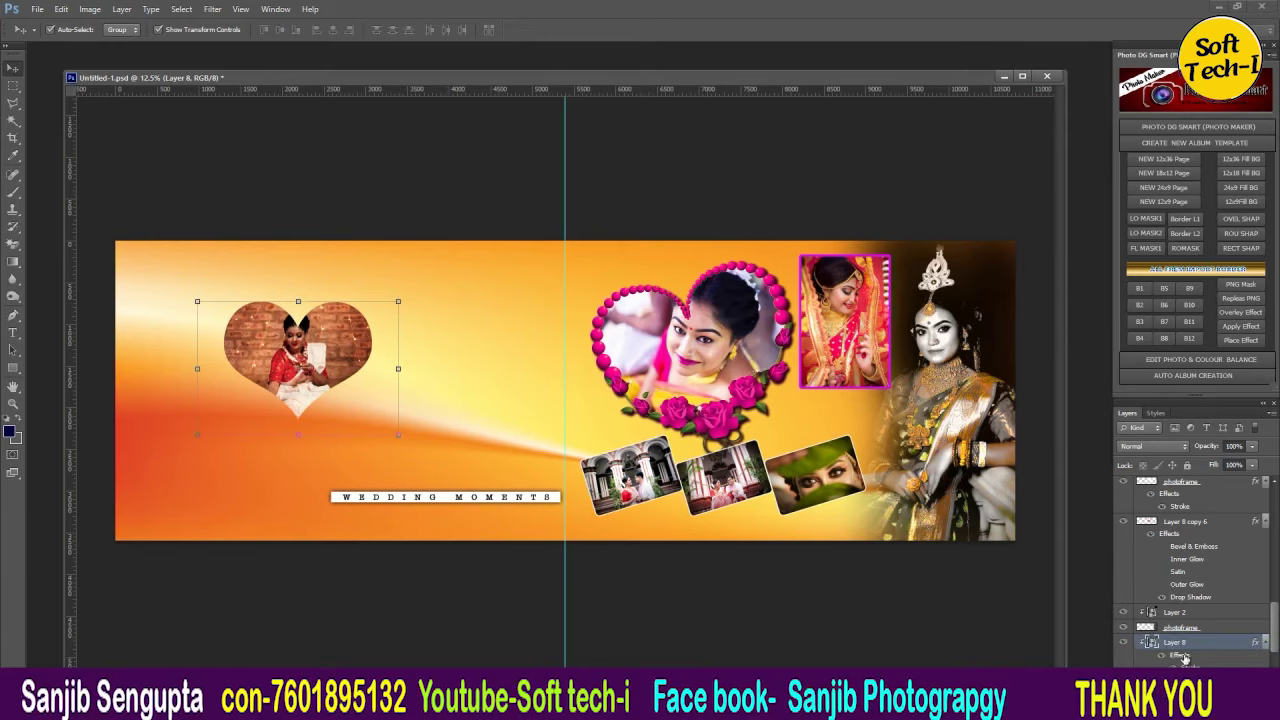
scroll(1190, 652, down, 2)
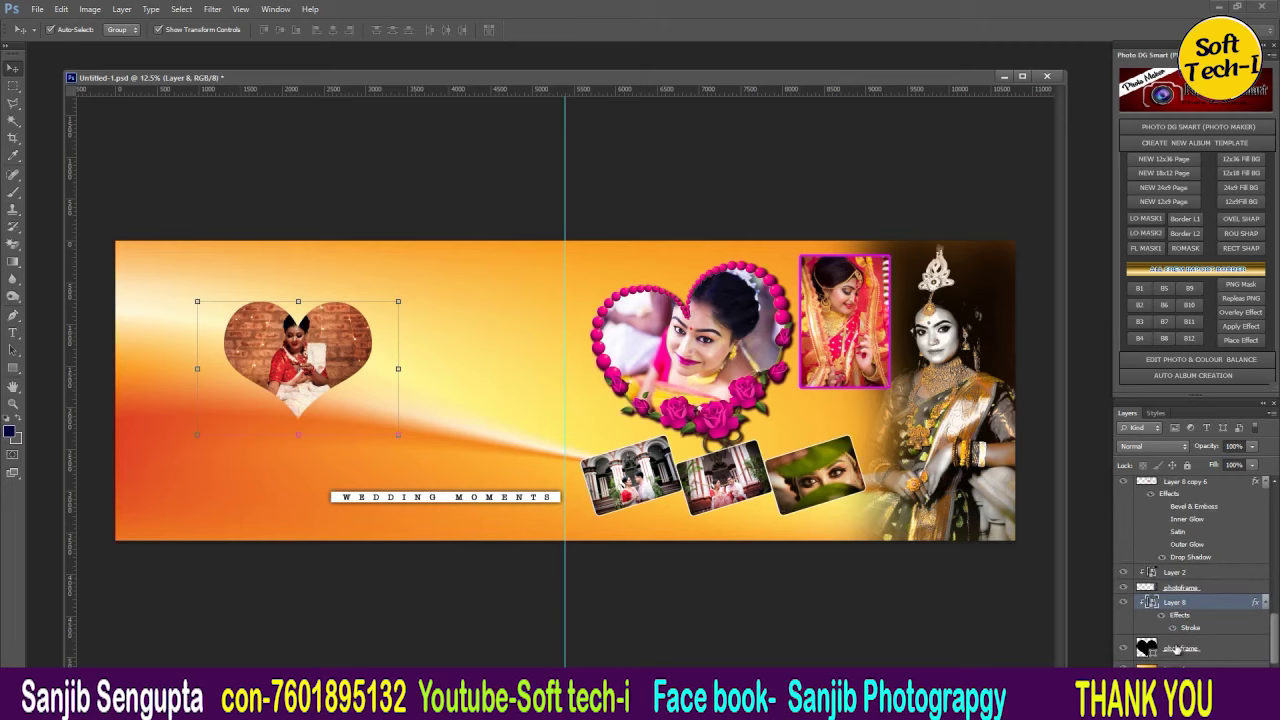
click(1176, 648)
click(1139, 304)
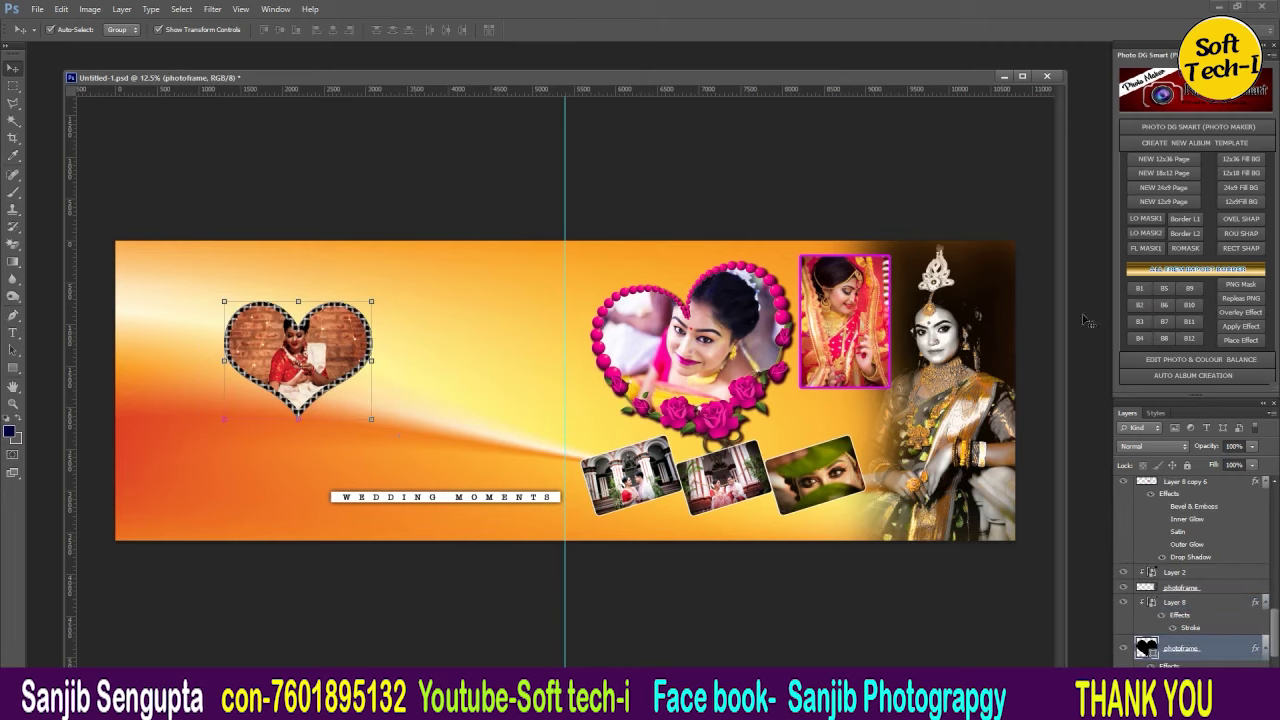
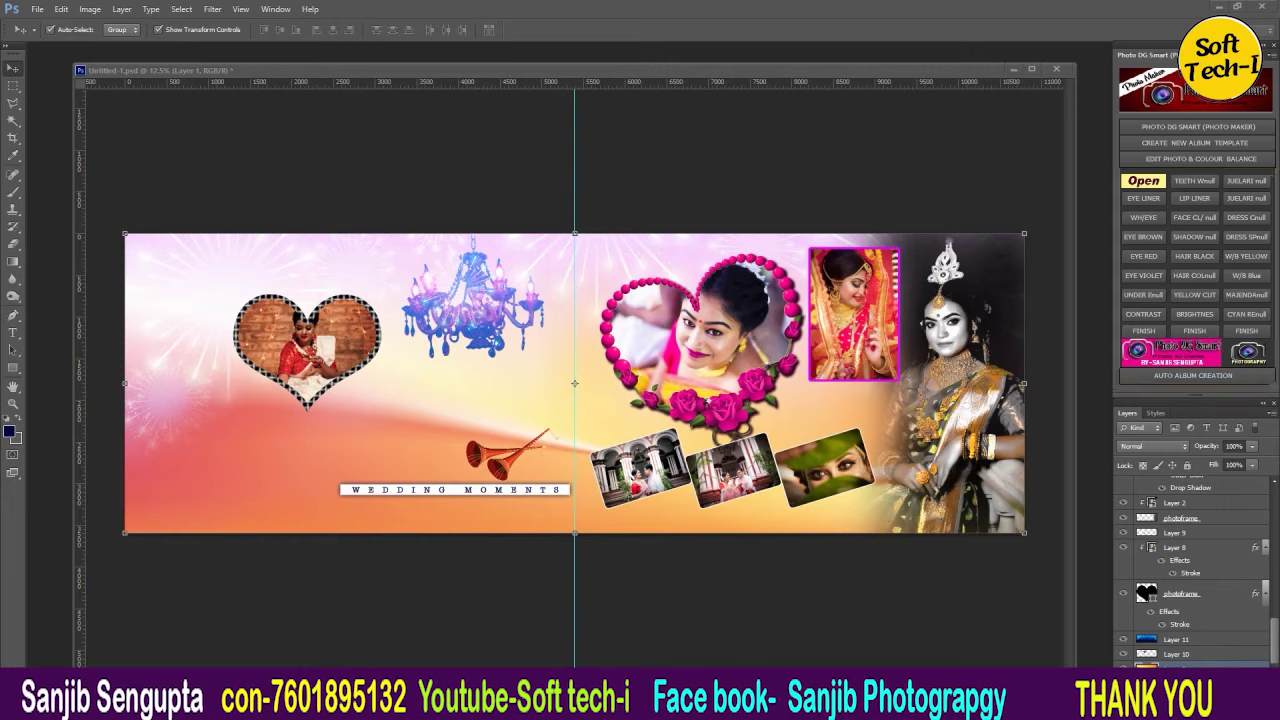
Step: Apply the SHERP1 sharpening action to the portrait inside the beaded heart frame
click(1186, 375)
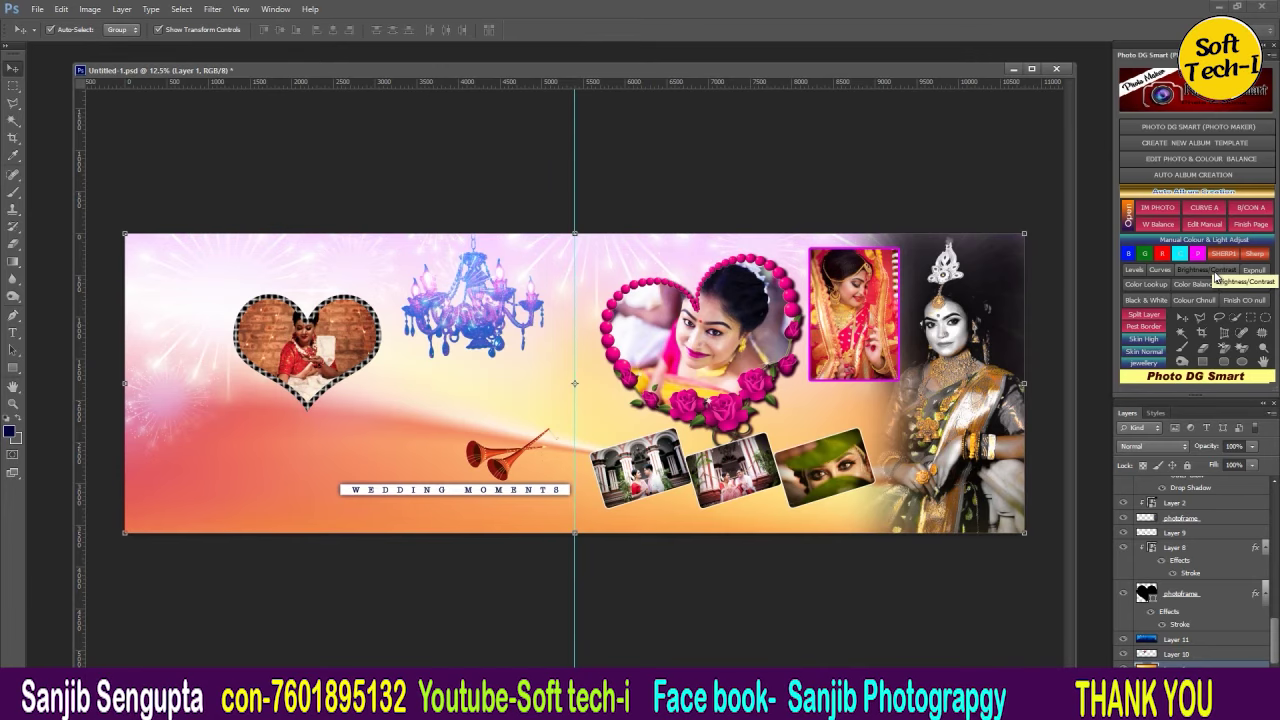
drag(780, 68, 726, 97)
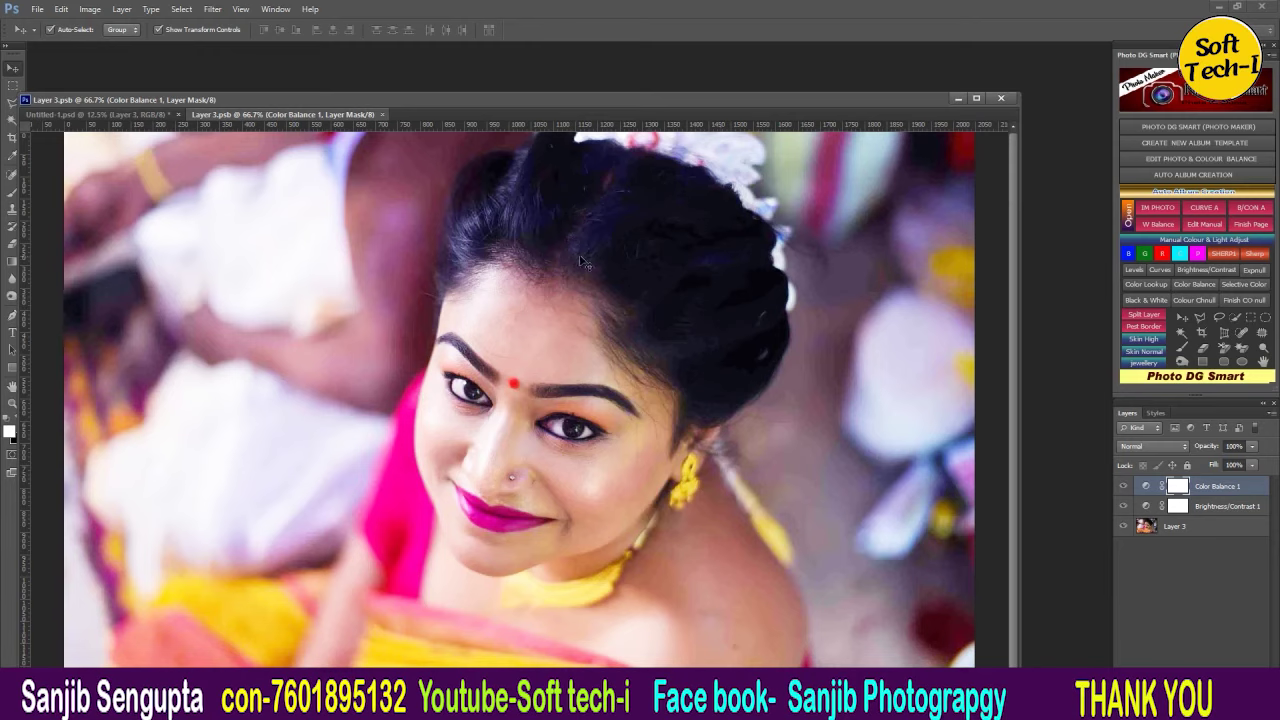
click(1222, 258)
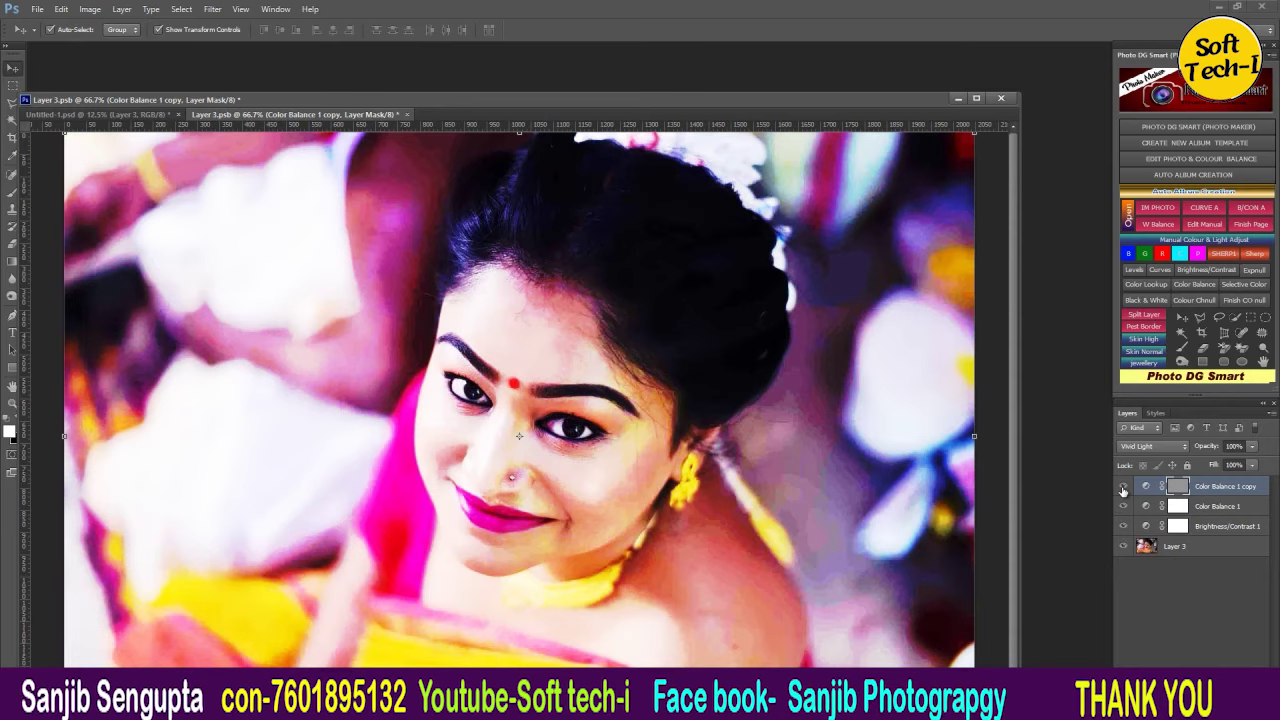
Step: Compare the portrait with and without the Color Balance 1 copy layer, leave that layer hidden, and close Layer 3.psb with changes saved
click(1122, 487)
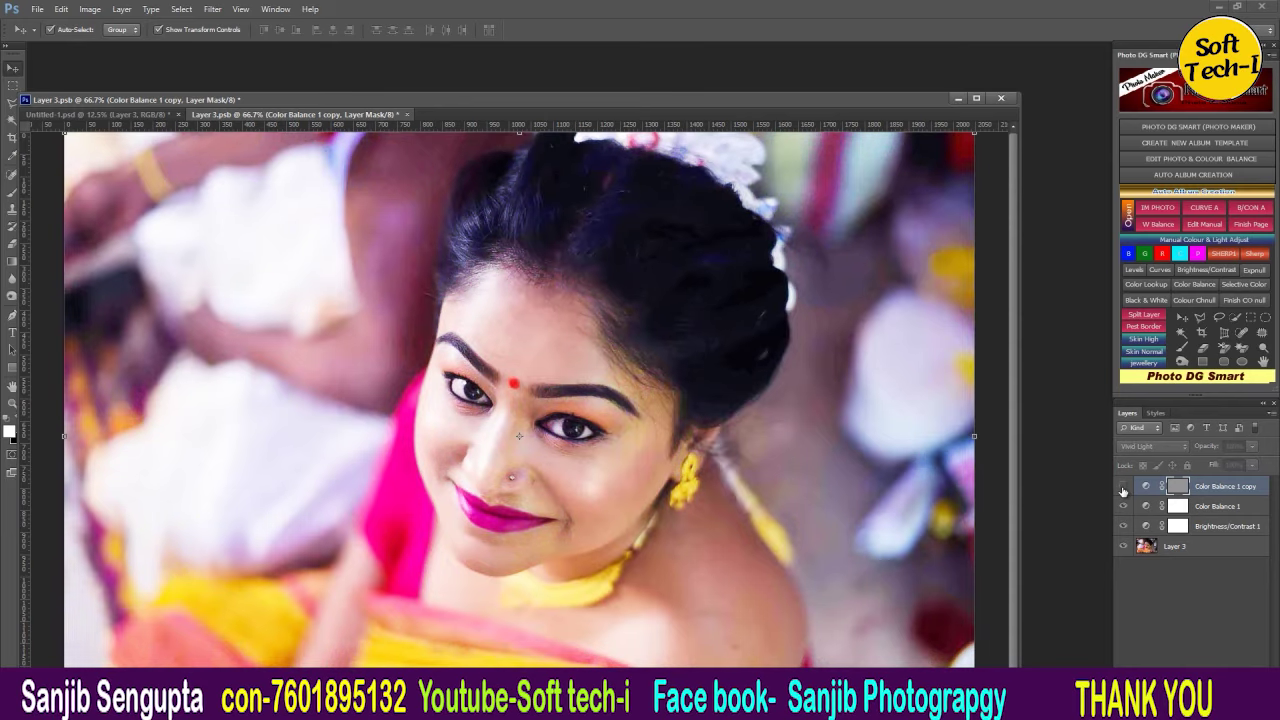
click(1122, 487)
click(1122, 488)
click(406, 115)
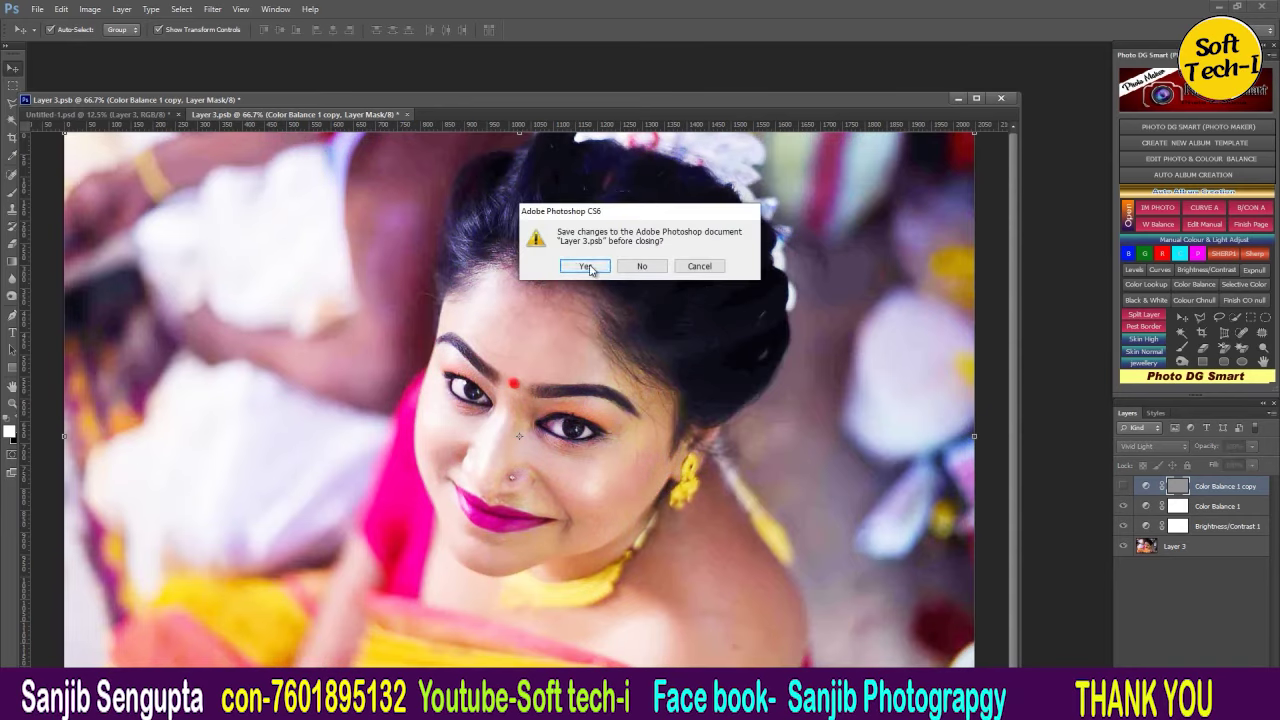
click(586, 266)
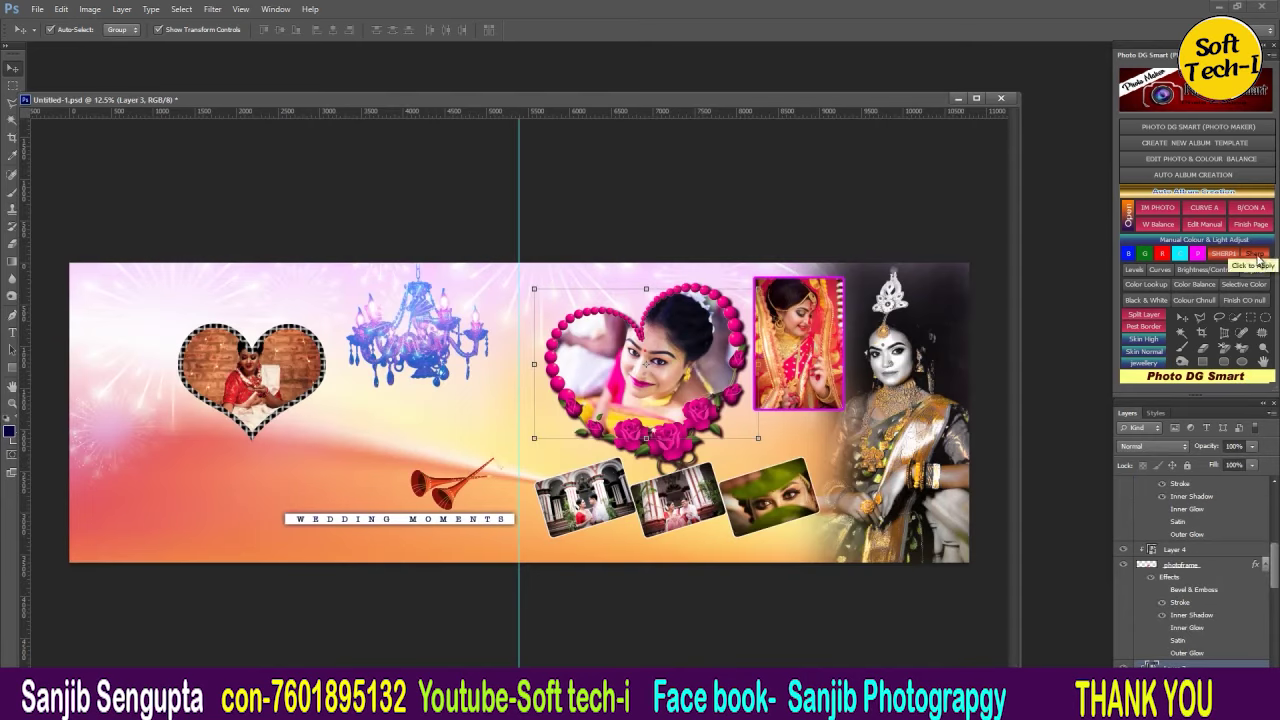
Step: Apply the Sharp action to the tilted eyes-and-leaves photo on Layer 6 and merge the two resulting layer copies
click(1226, 256)
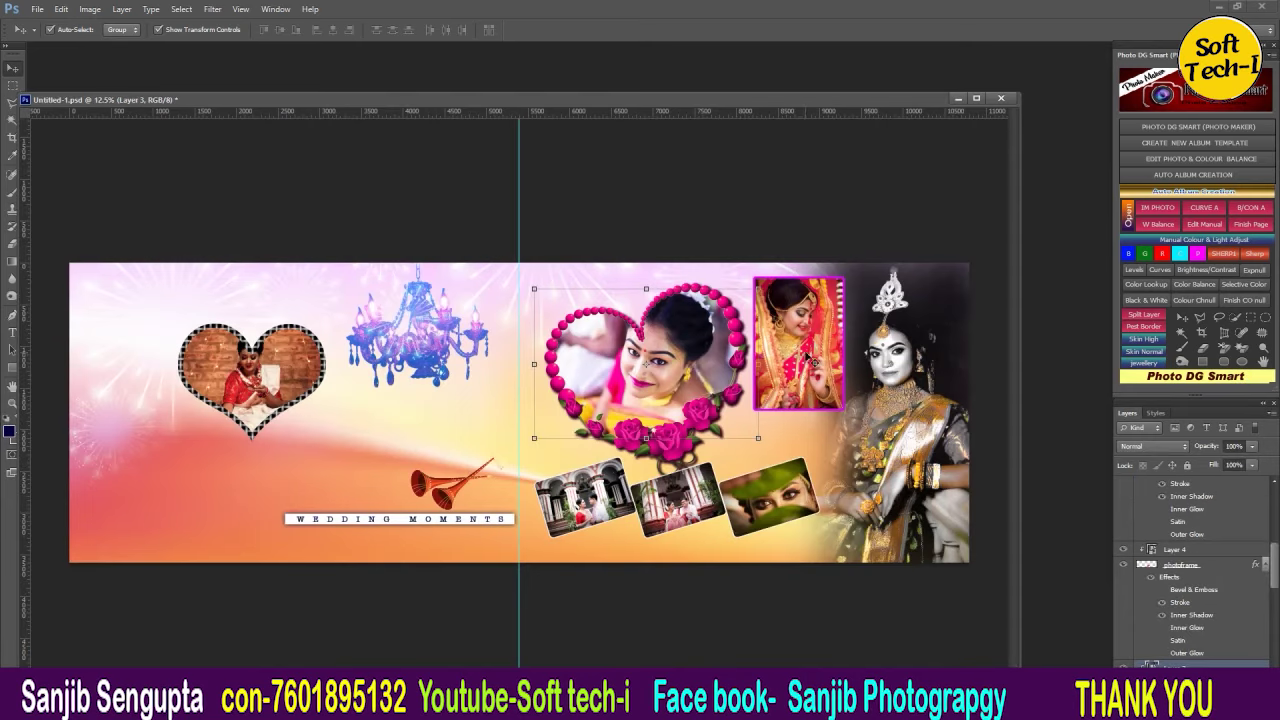
click(783, 507)
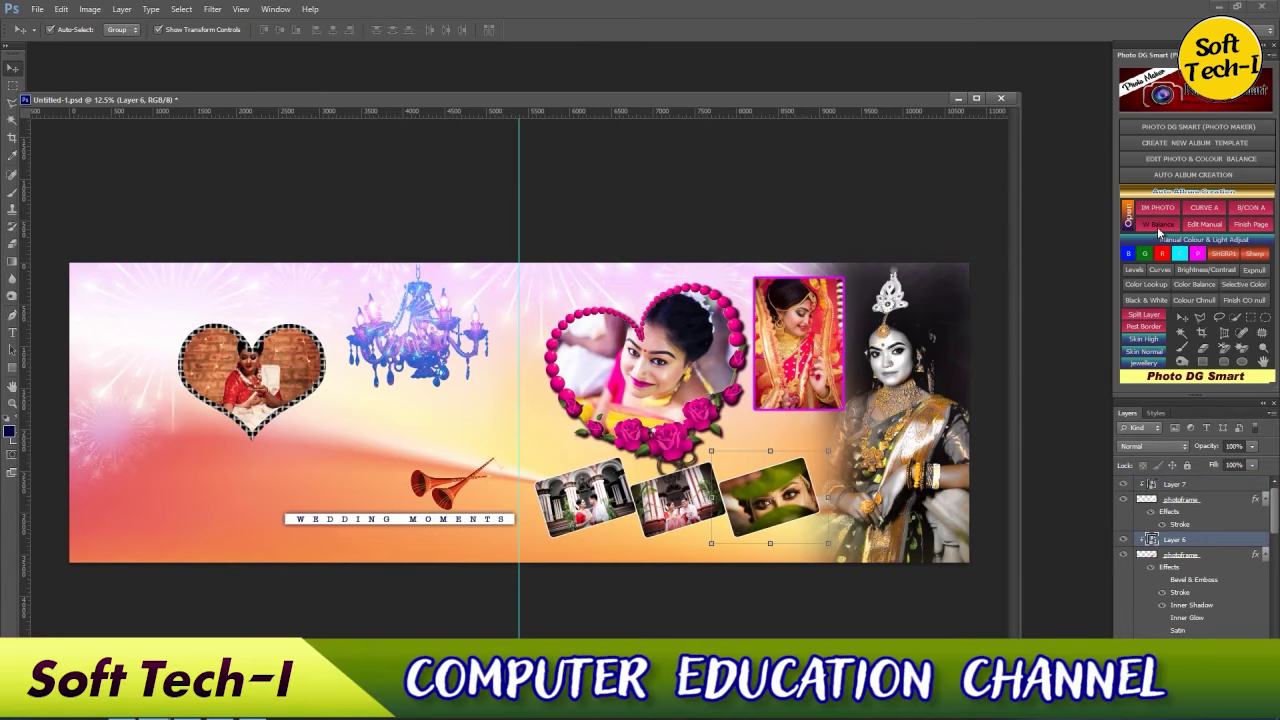
click(1196, 252)
click(1250, 256)
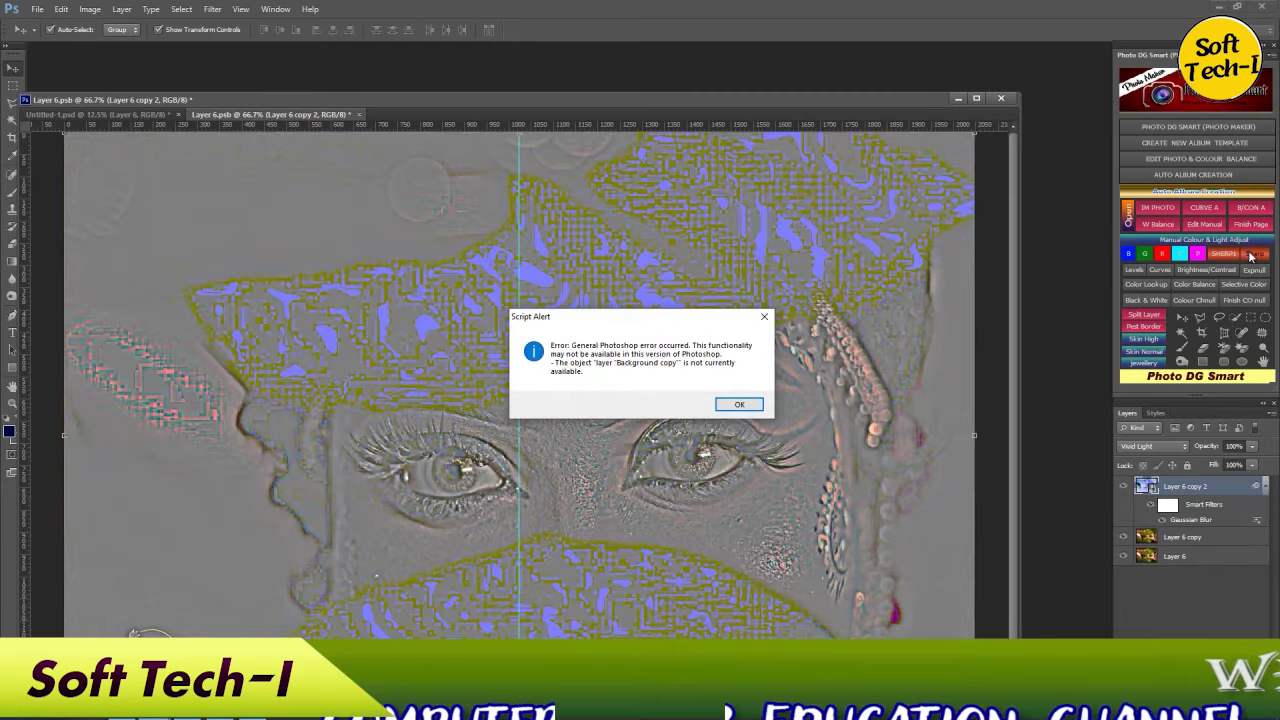
click(740, 404)
drag(1206, 487, 1241, 546)
key(ctrl+e)
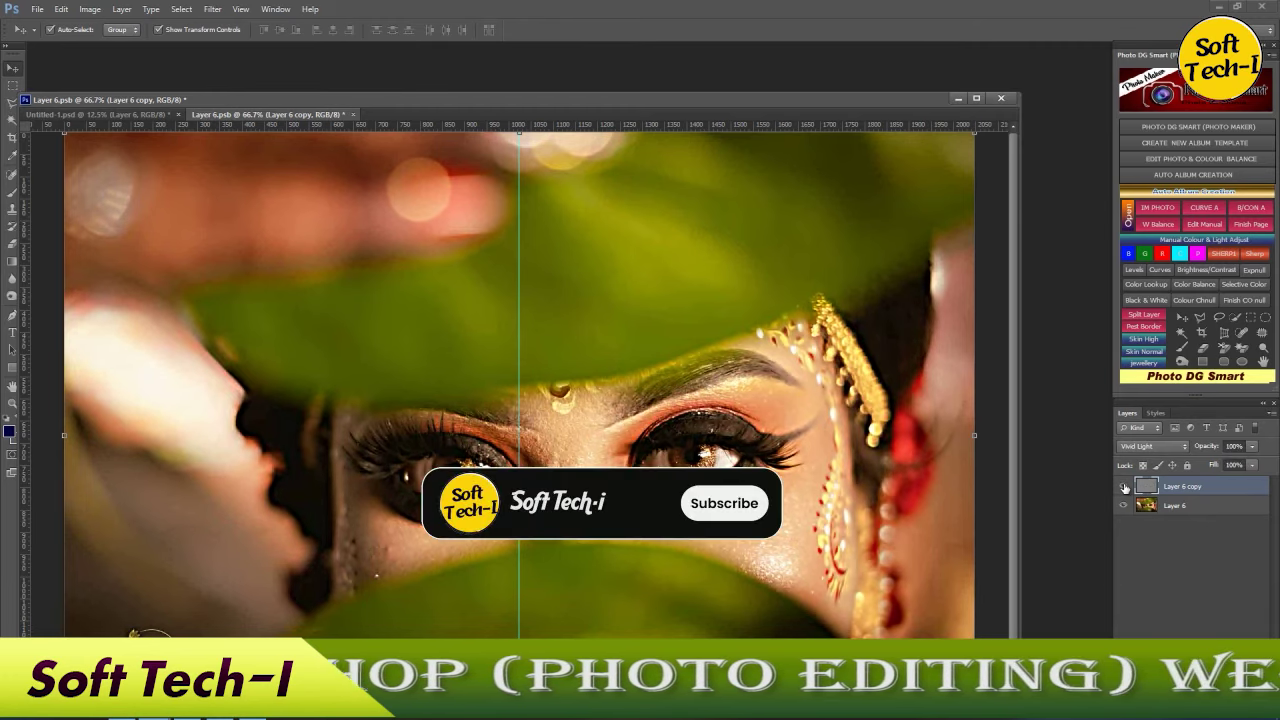
Step: Close Layer 6.psb and close the Untitled-1.psd album spread without saving its changes
click(1001, 98)
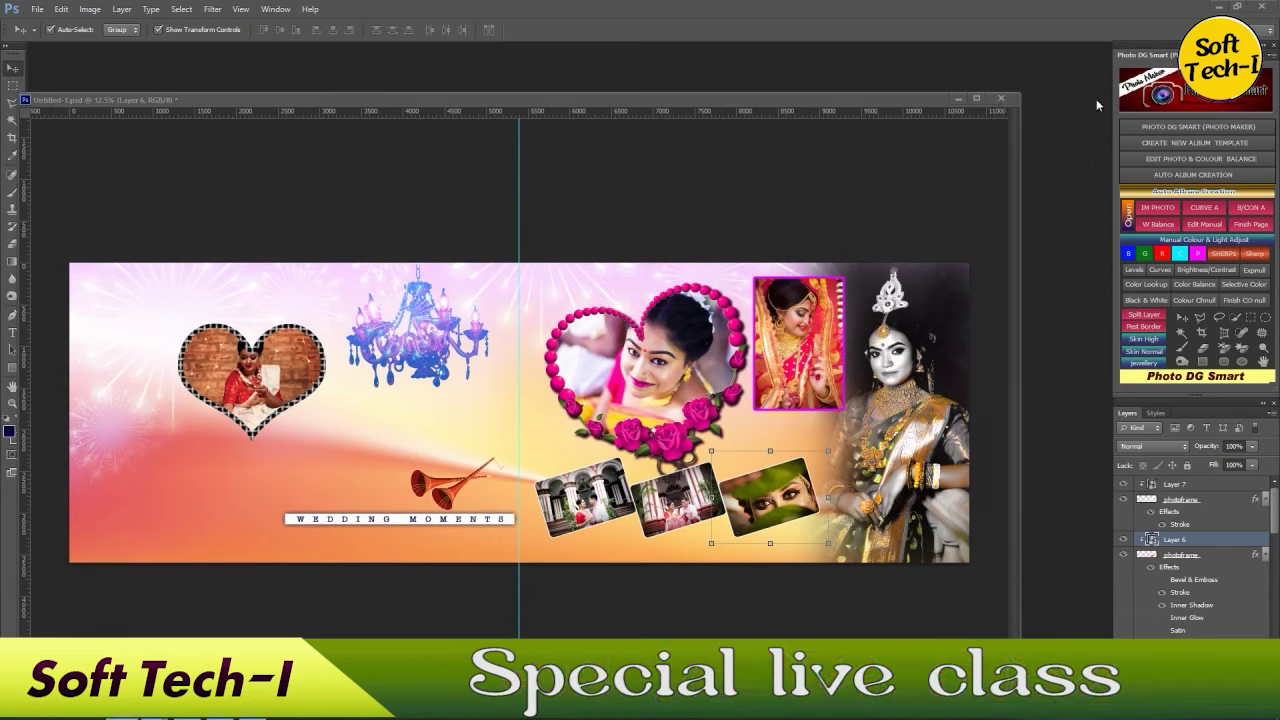
click(1001, 98)
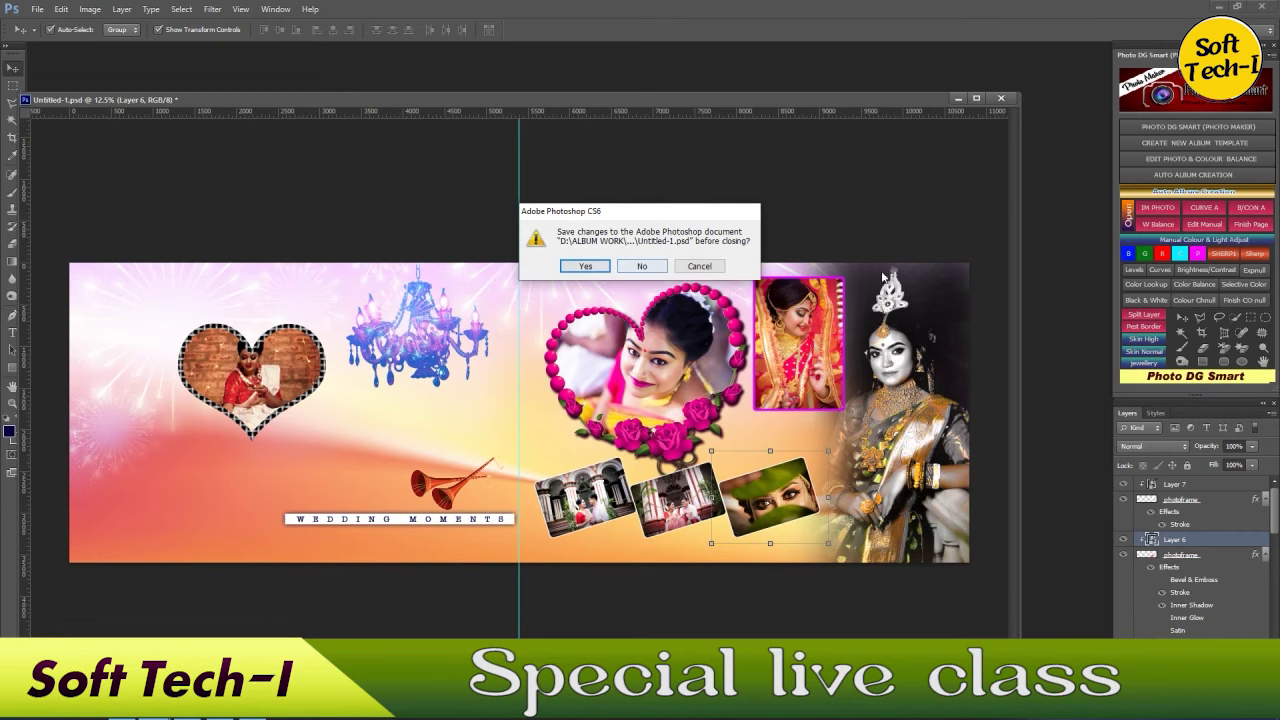
click(700, 266)
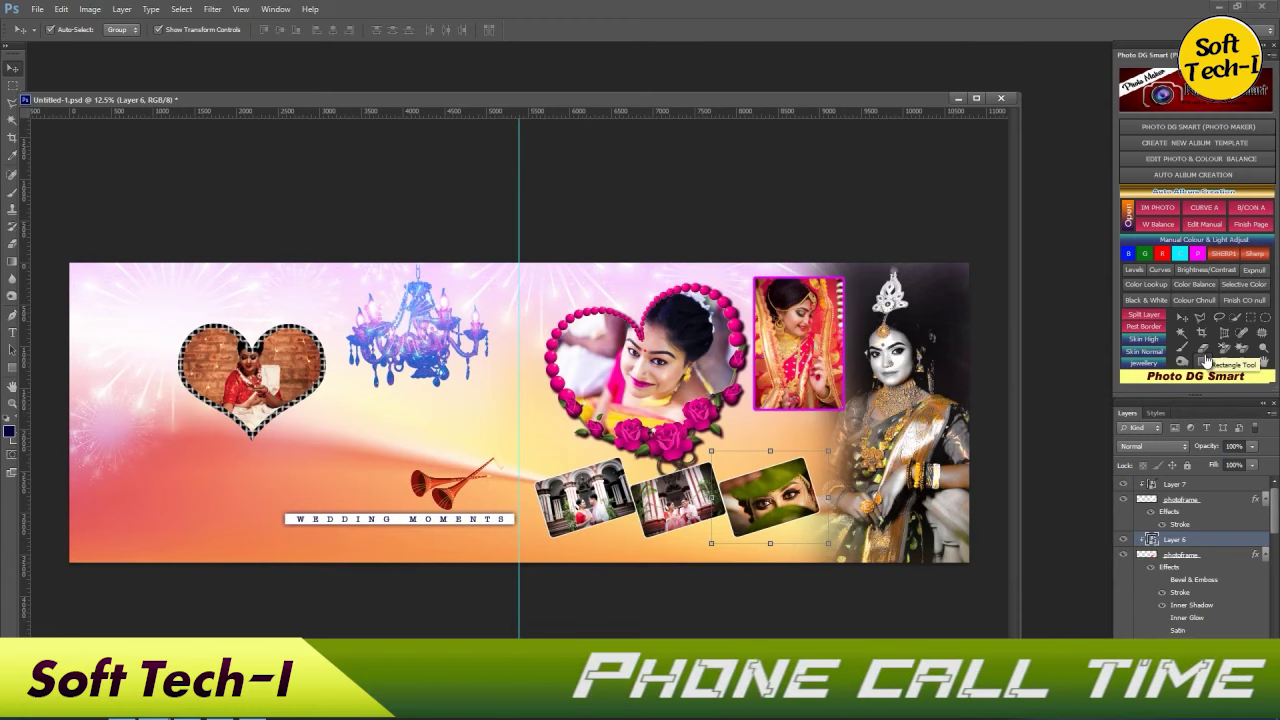
click(1008, 98)
click(668, 266)
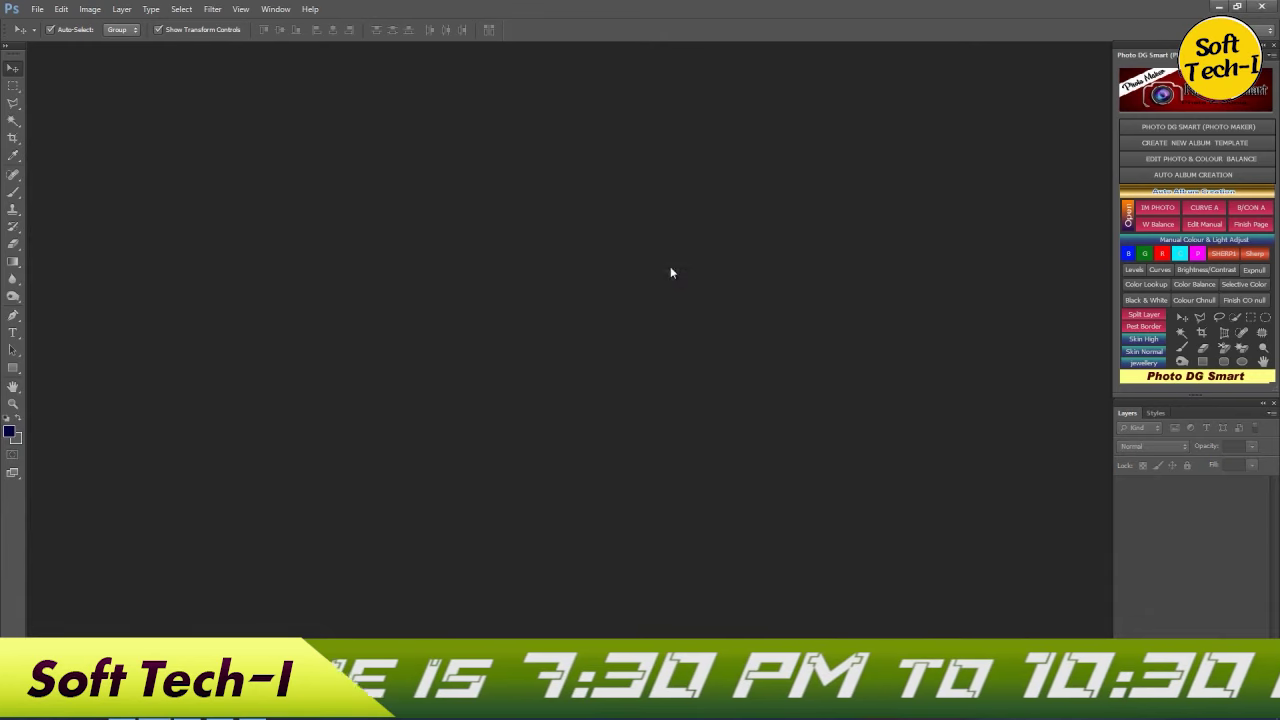
Step: Browse drive D: to PHOTO DG SMART, 12 Album-12x36 Bangla(Wedding), and view the templates in the 01 Lagan folder
double_click(690, 330)
click(68, 205)
double_click(362, 192)
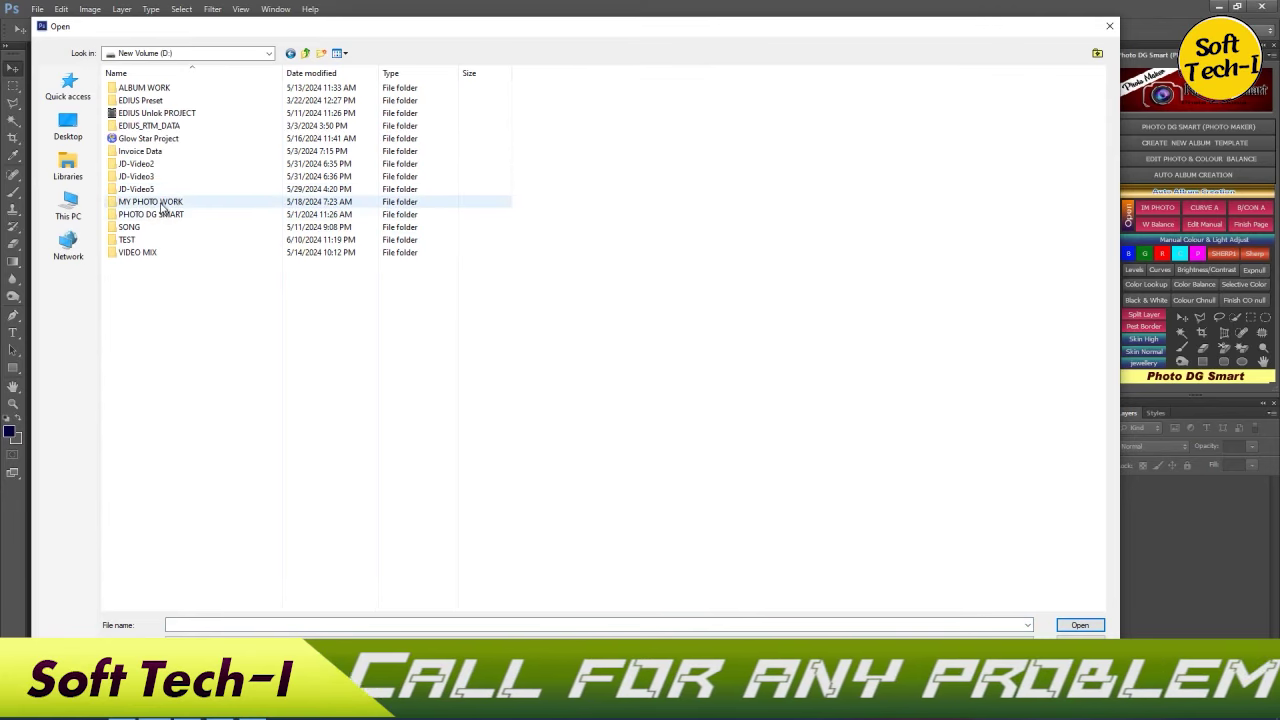
double_click(158, 214)
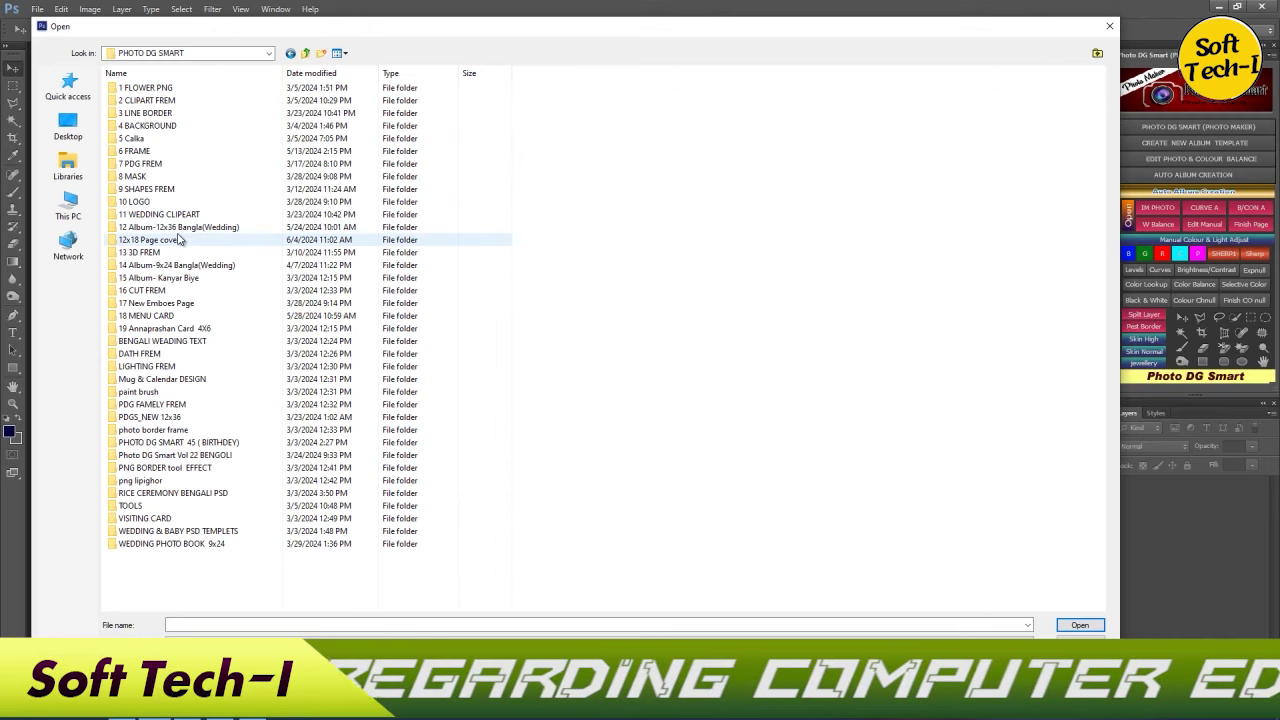
double_click(195, 228)
double_click(148, 80)
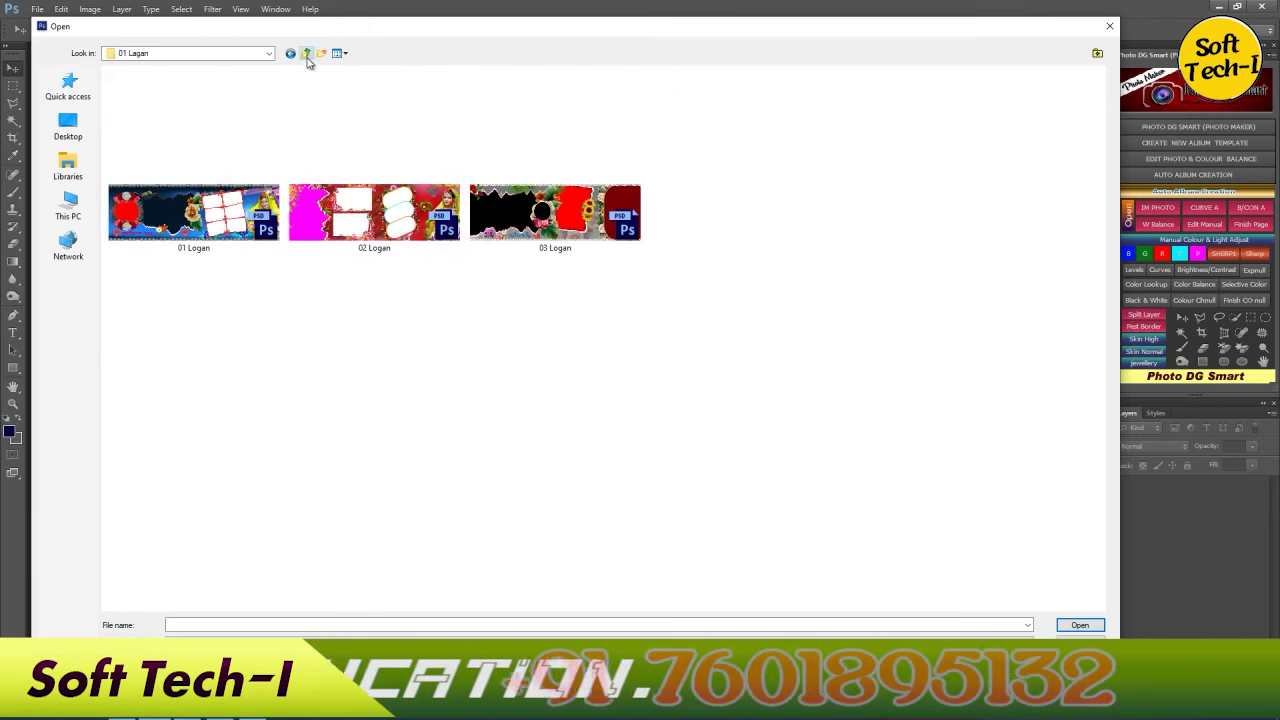
Step: Look through the 02 Holdi, 03 Nandimuk and 19 Post Weading template folders and leave file browsing without opening anything
click(307, 55)
double_click(150, 92)
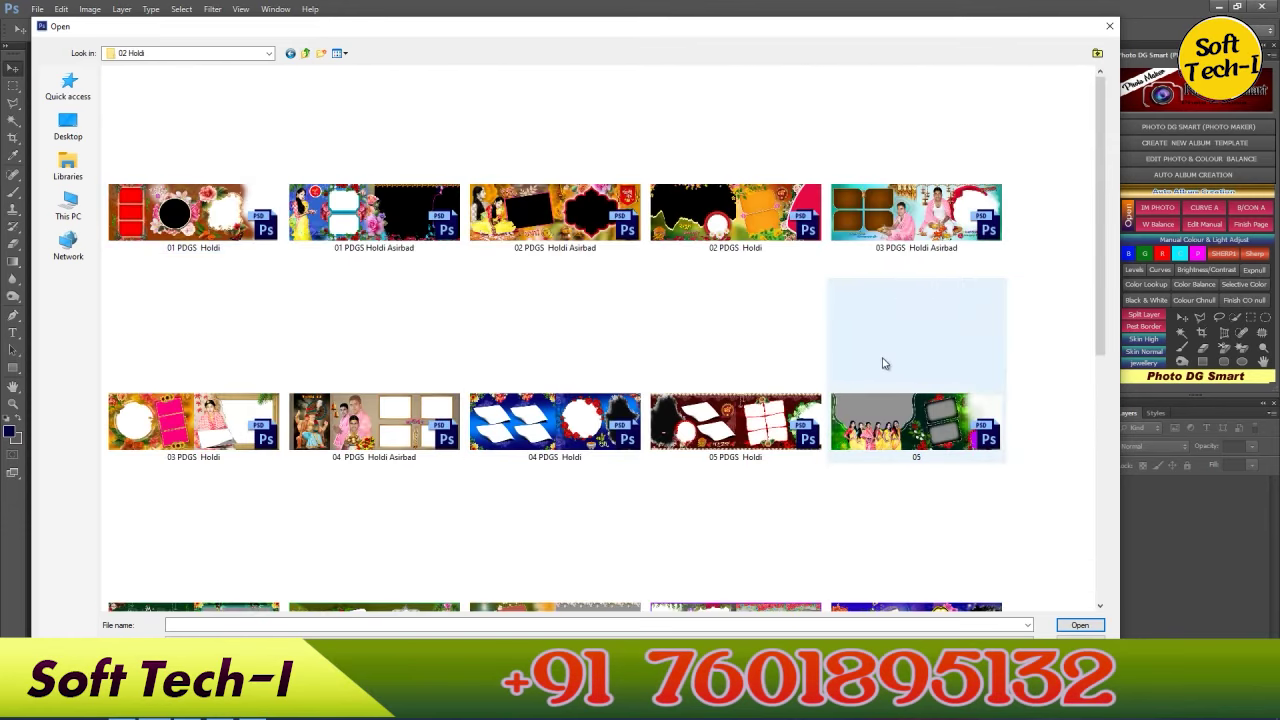
click(306, 53)
double_click(152, 97)
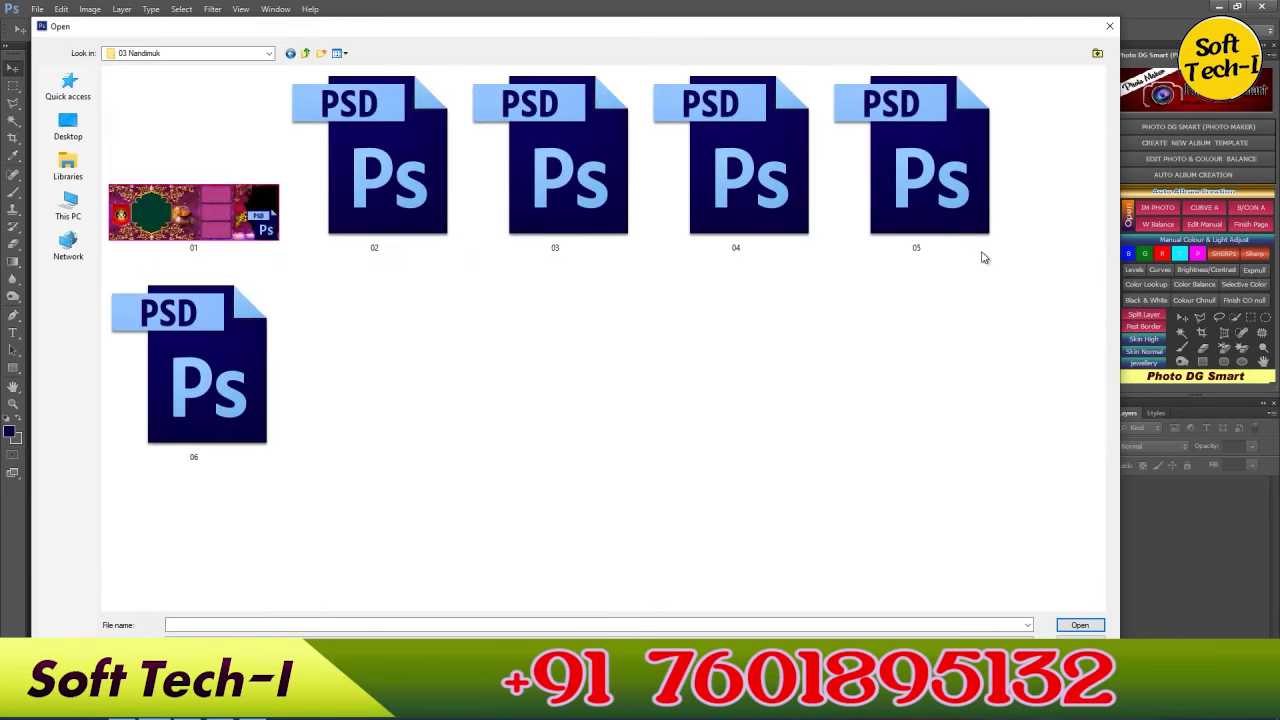
click(309, 54)
double_click(200, 257)
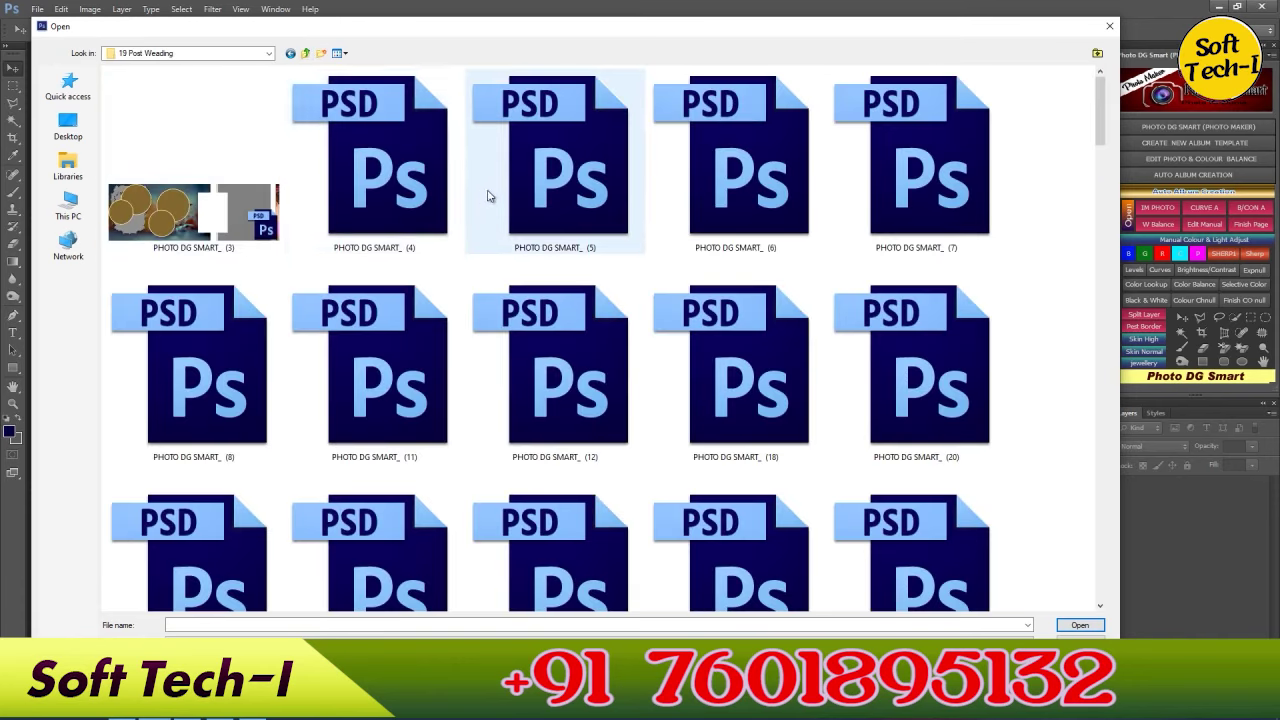
scroll(690, 295, down, 3)
scroll(693, 301, up, 3)
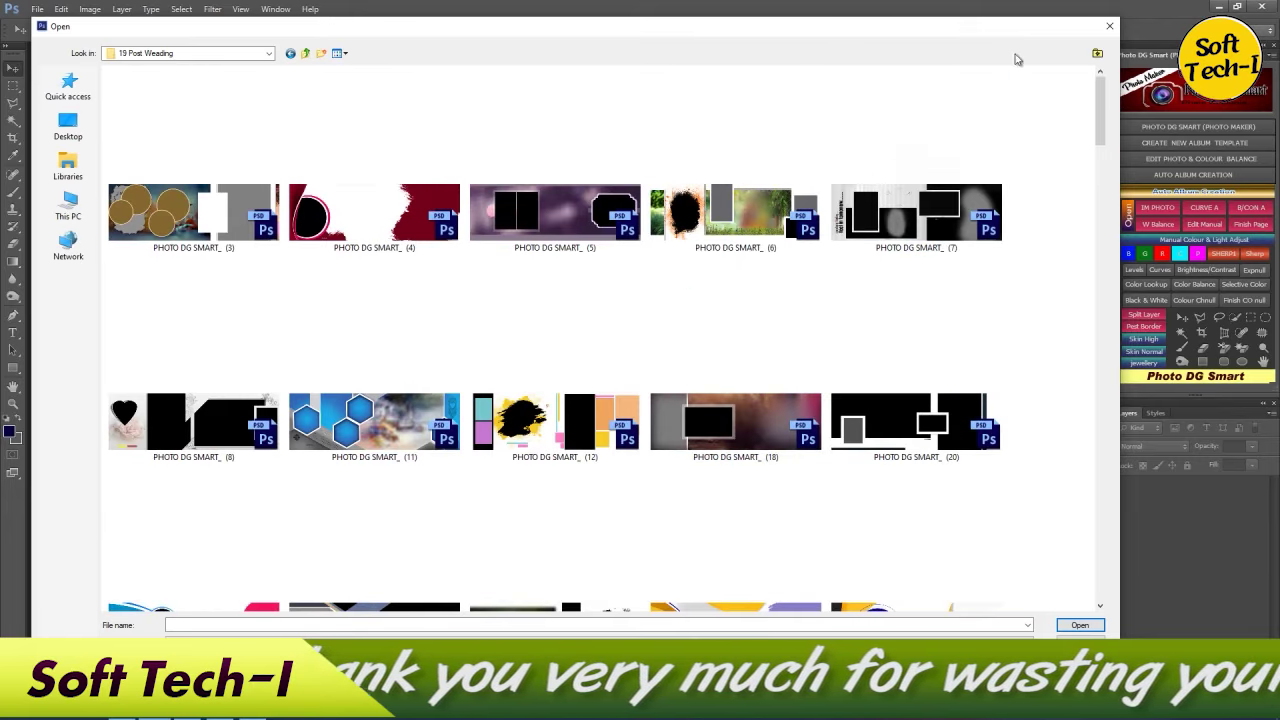
click(1110, 30)
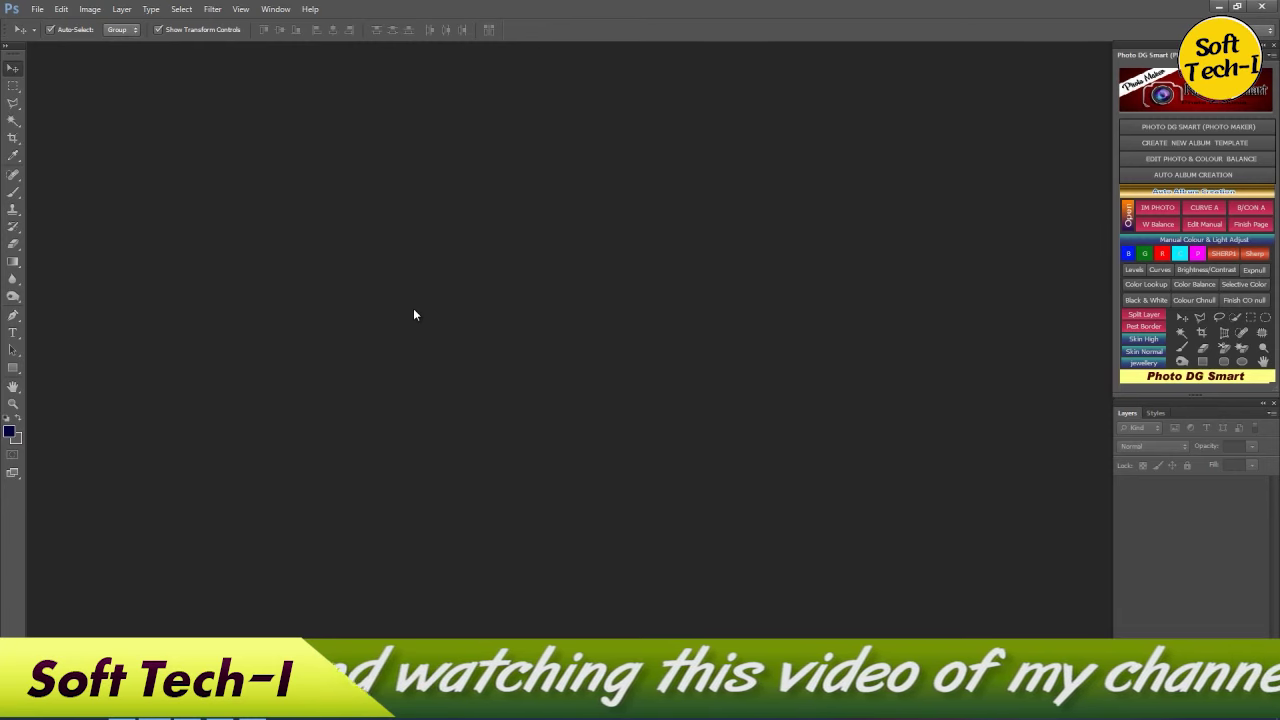
Step: Display the Pasport Maker and PDGS Magic Pro extension panels
click(276, 9)
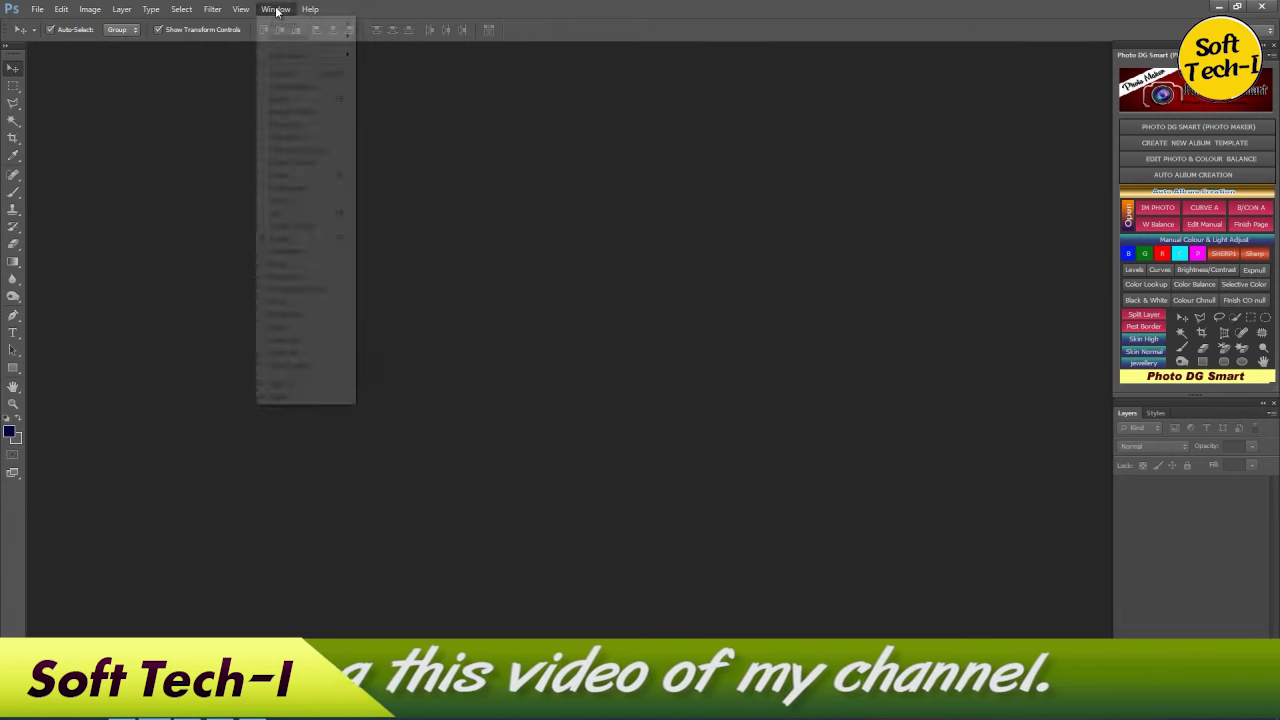
mouse_move(300, 55)
click(390, 86)
click(276, 9)
click(393, 99)
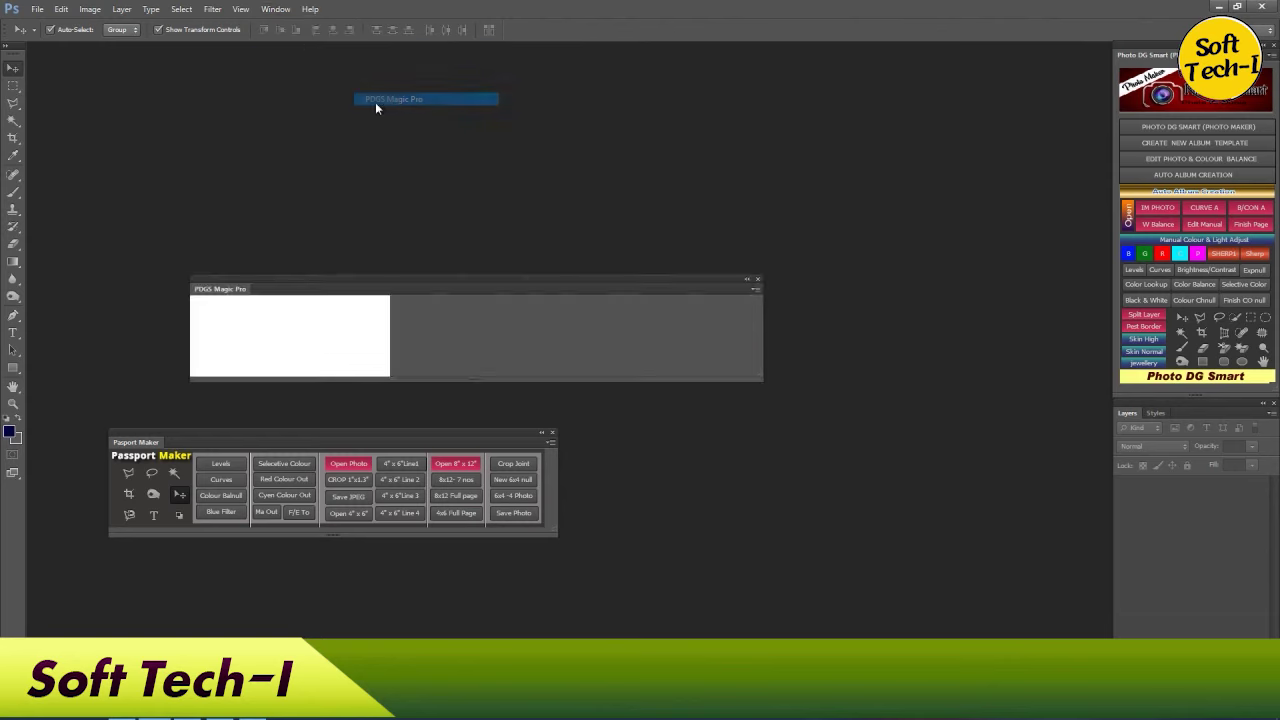
Step: Display the Photo DG Smart Colour Room, Photo DG Smart Pro 10 and Photo Smart extension panels
click(280, 10)
mouse_move(296, 58)
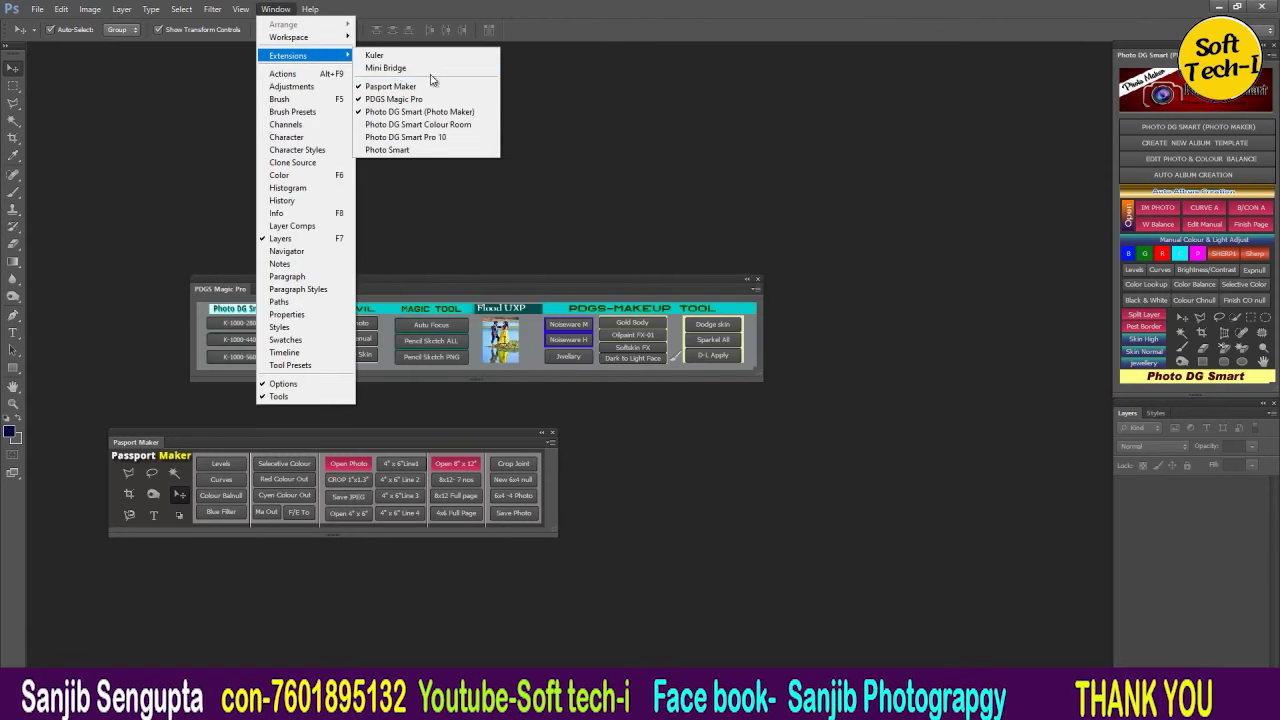
click(415, 126)
click(280, 10)
click(400, 140)
click(280, 10)
click(400, 153)
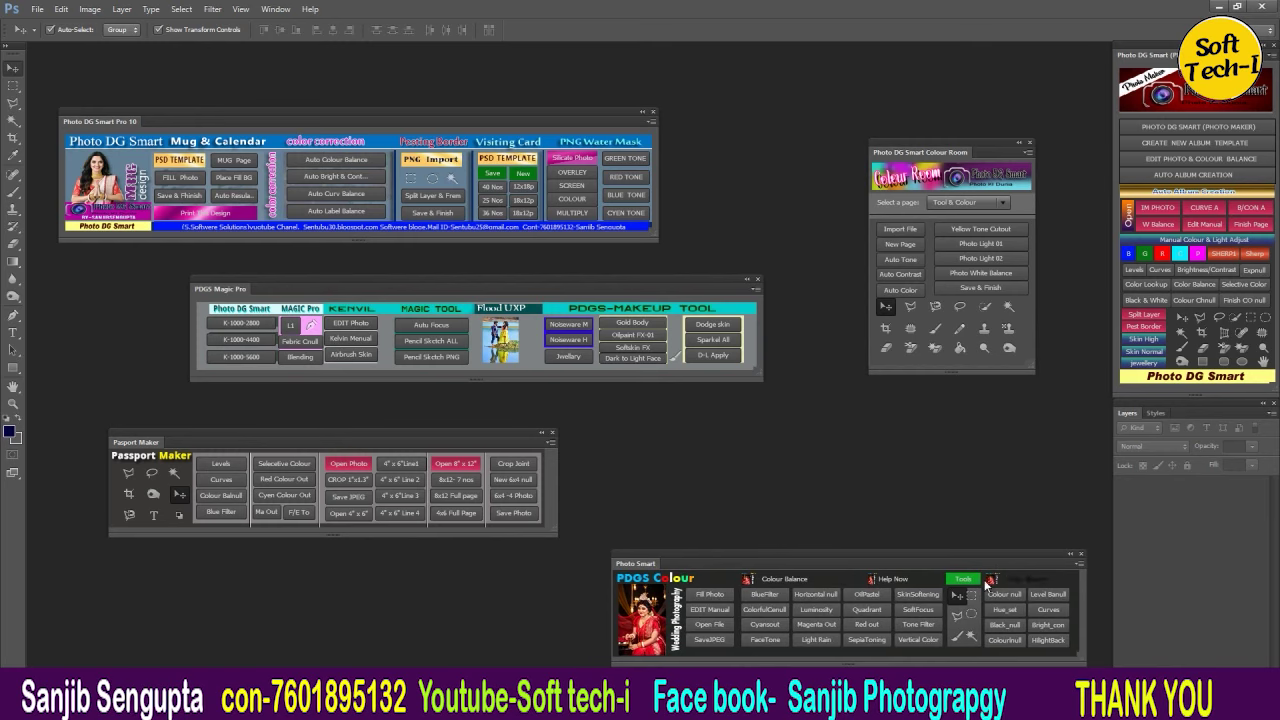
Step: Reposition the Colour Room and Pasport Maker panels for viewing, and close them along with the Photo Smart panel
drag(941, 153, 975, 300)
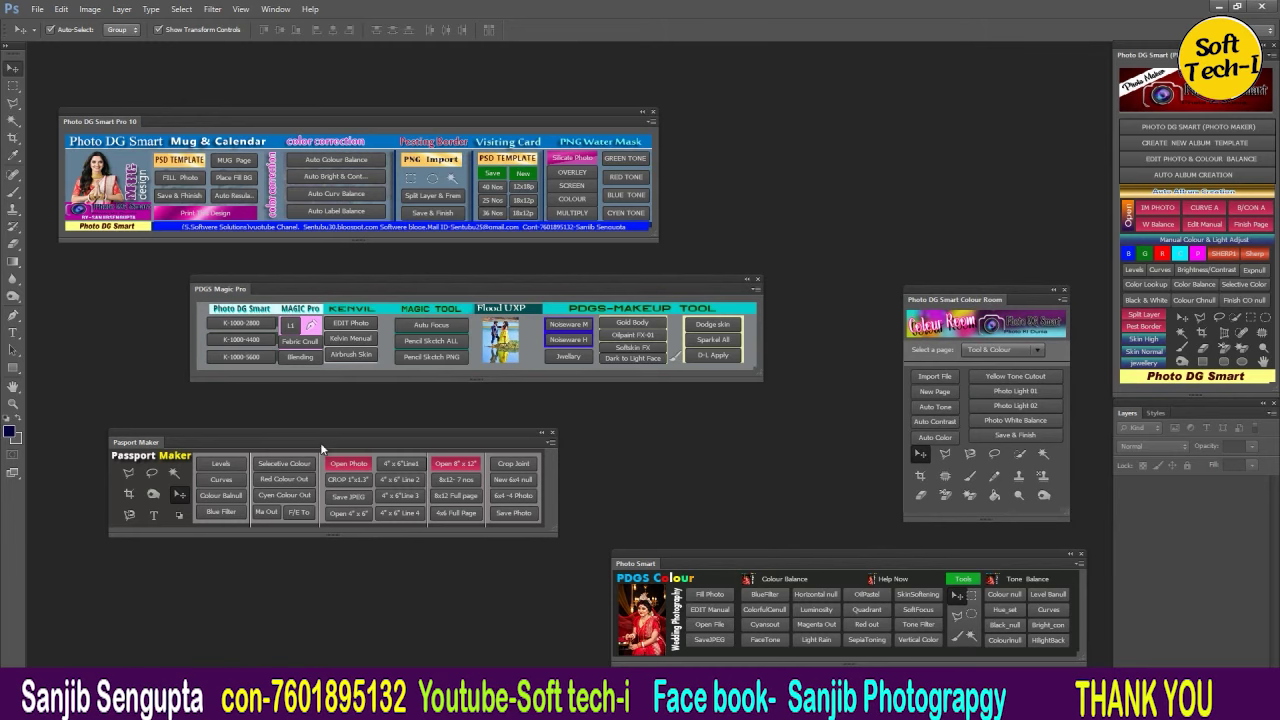
drag(321, 449, 320, 467)
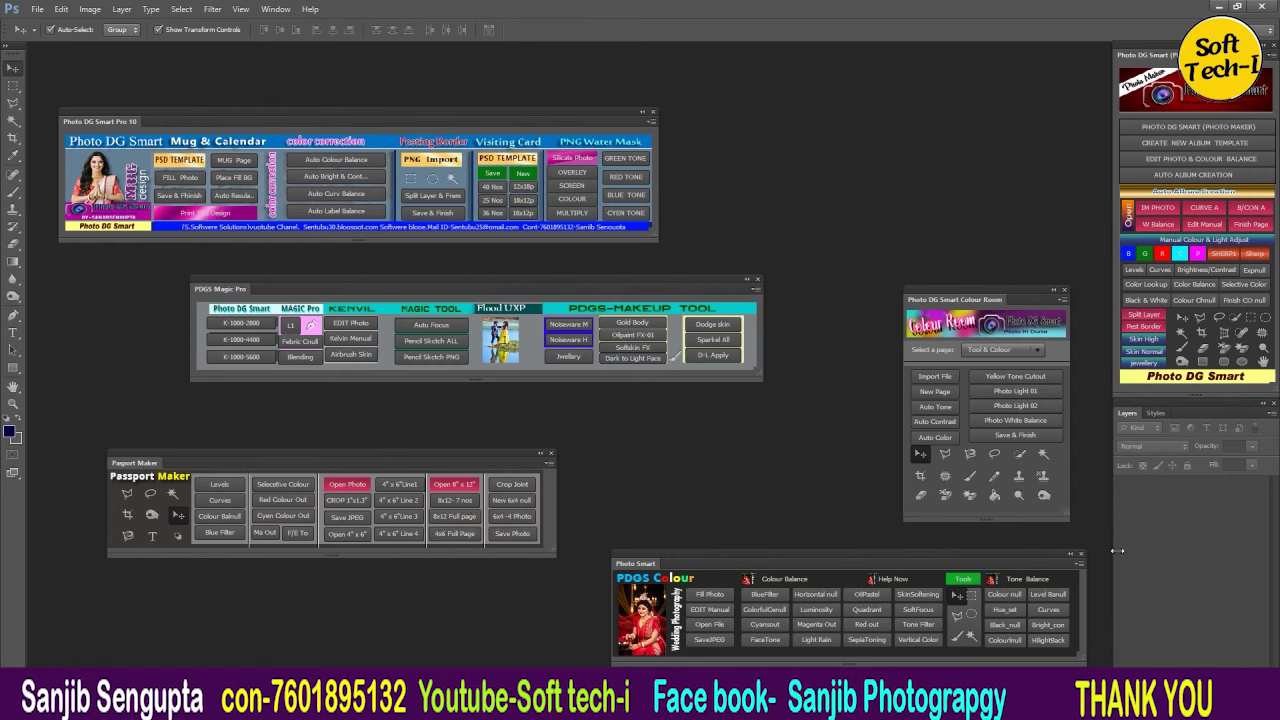
click(1081, 554)
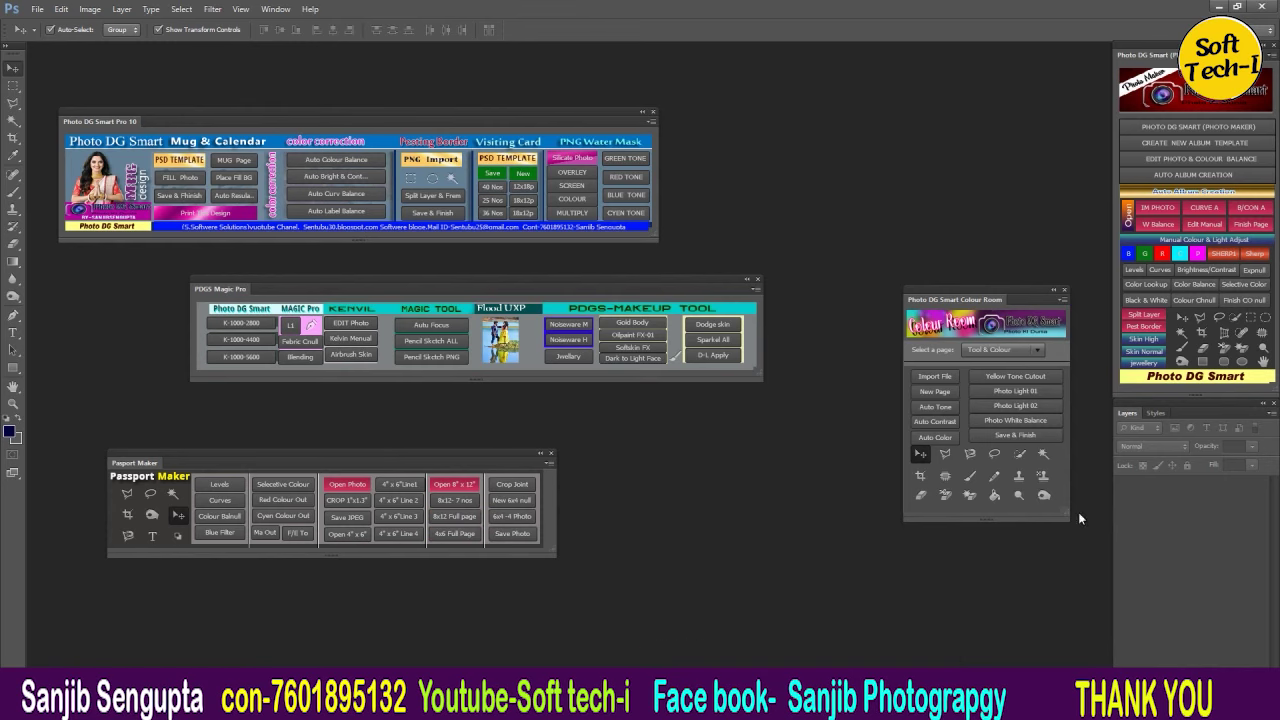
click(1063, 290)
click(550, 453)
Step: Move the PDGS Magic Pro and Photo DG Smart Pro 10 panels into clear view one after the other and close each
drag(531, 286, 573, 468)
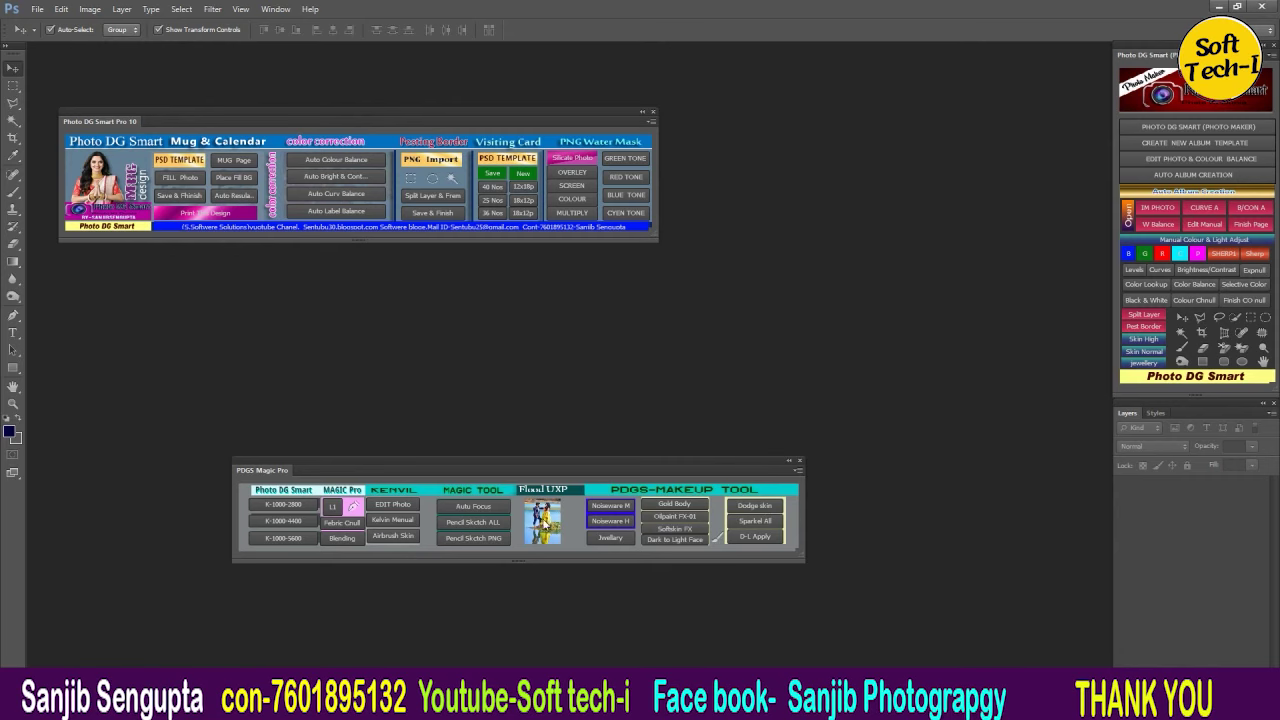
drag(625, 470, 780, 500)
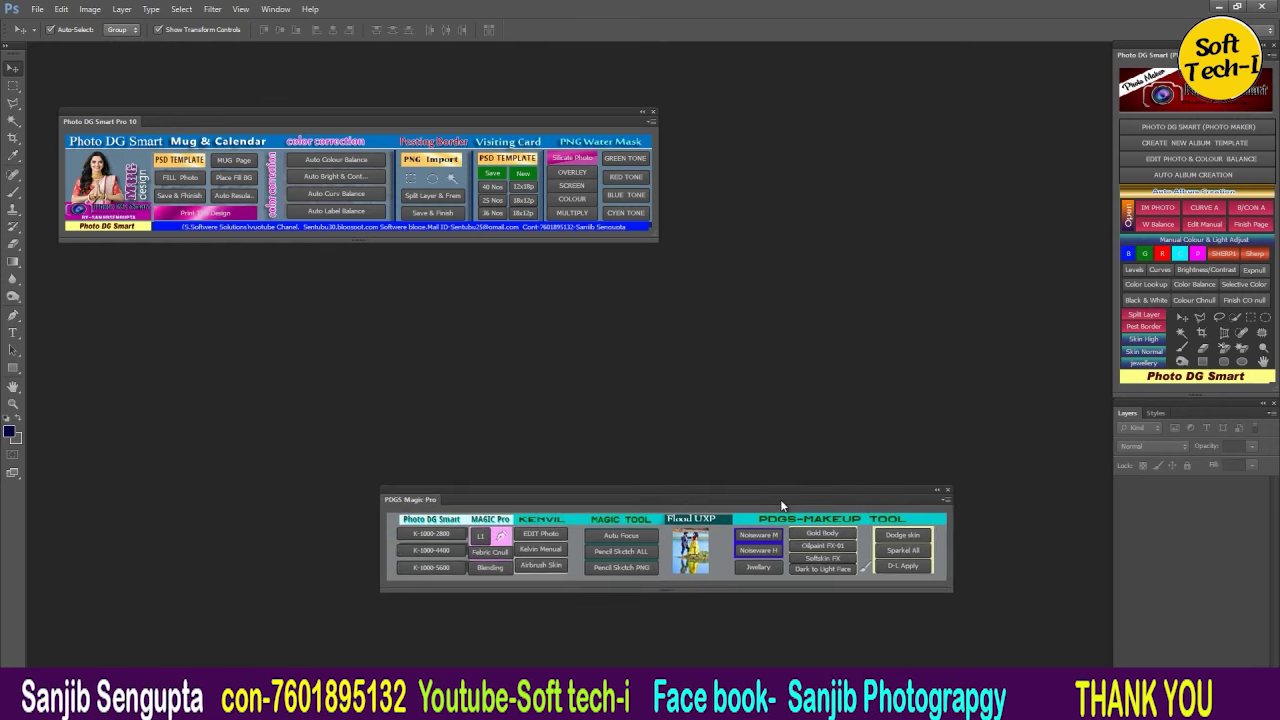
click(947, 491)
drag(446, 121, 680, 283)
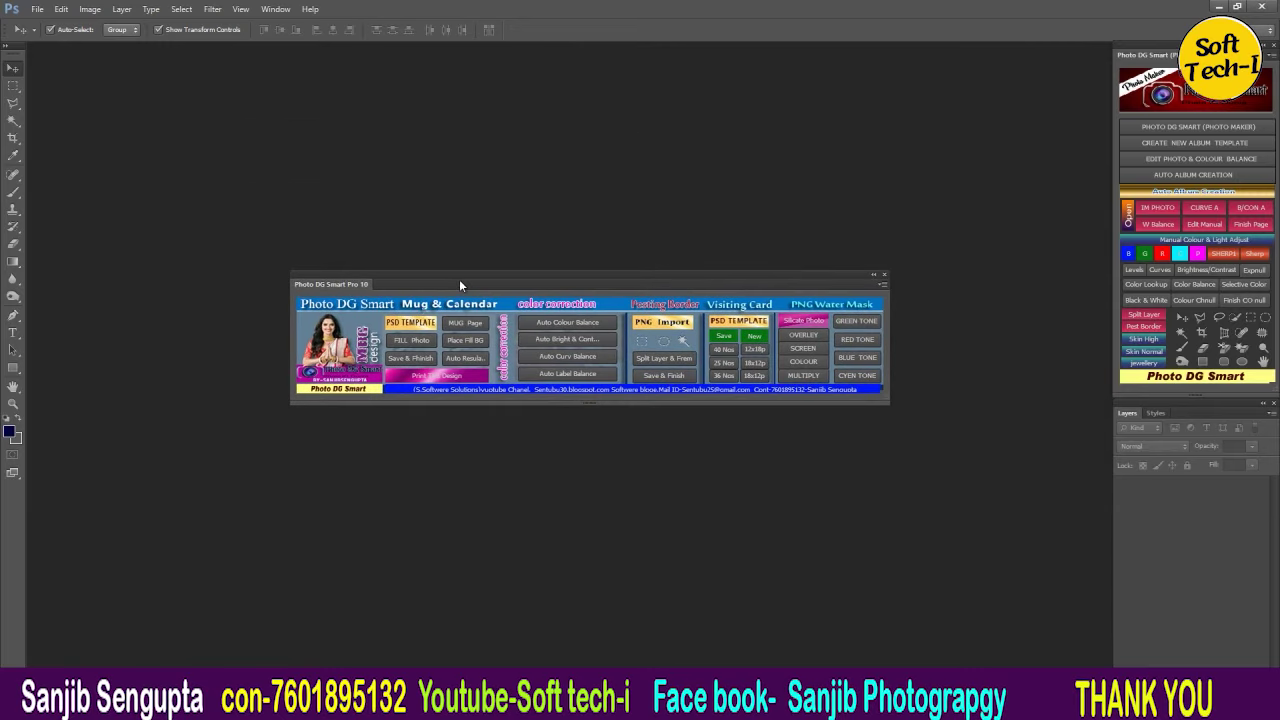
drag(459, 281, 447, 315)
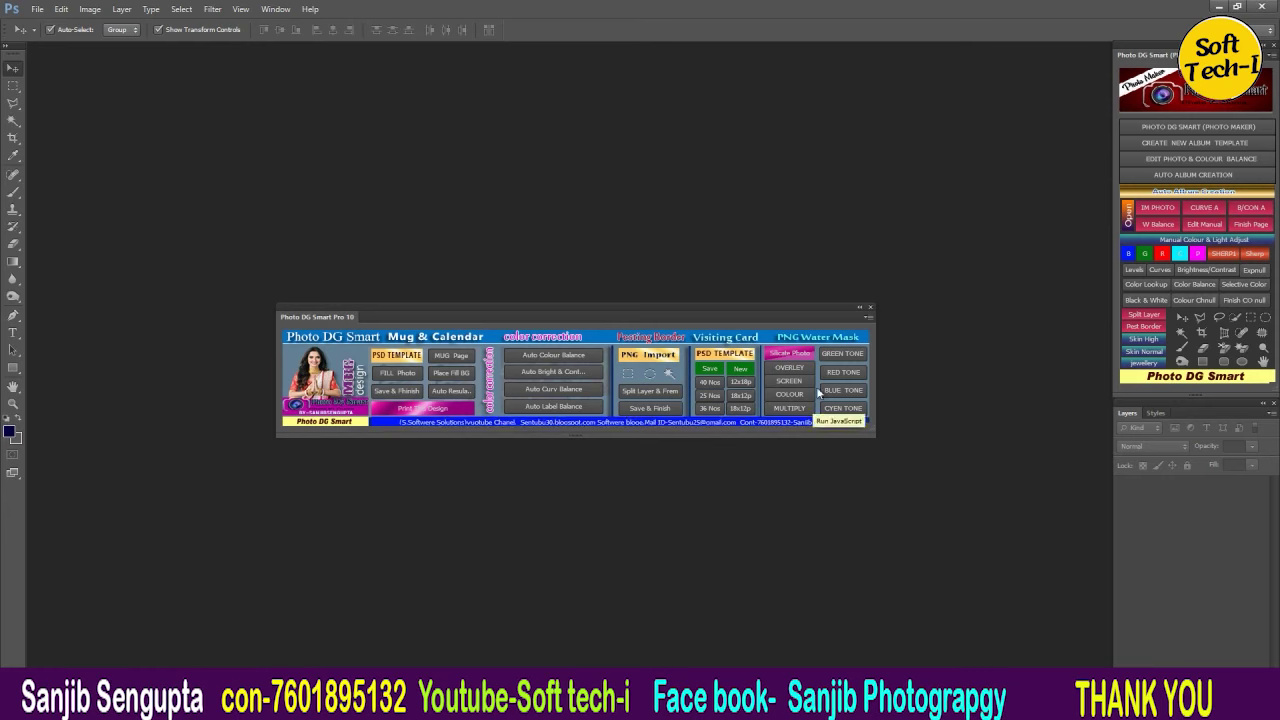
click(870, 307)
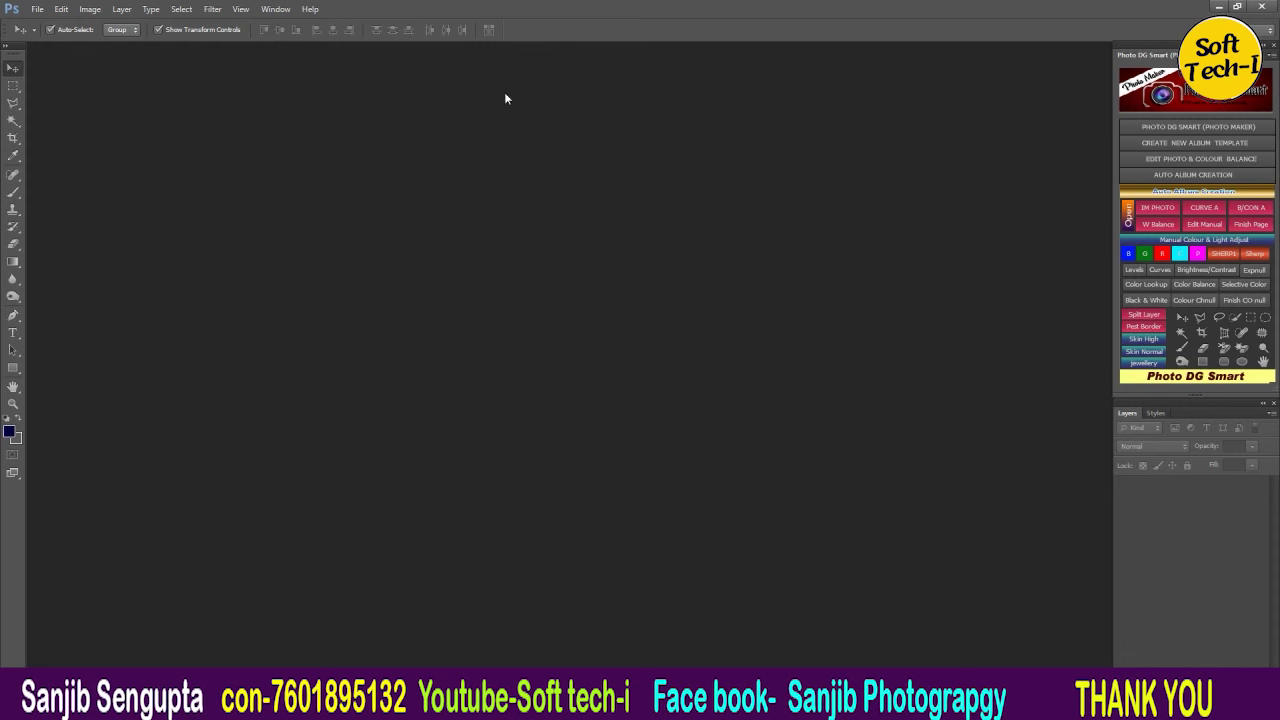
click(276, 9)
mouse_move(290, 55)
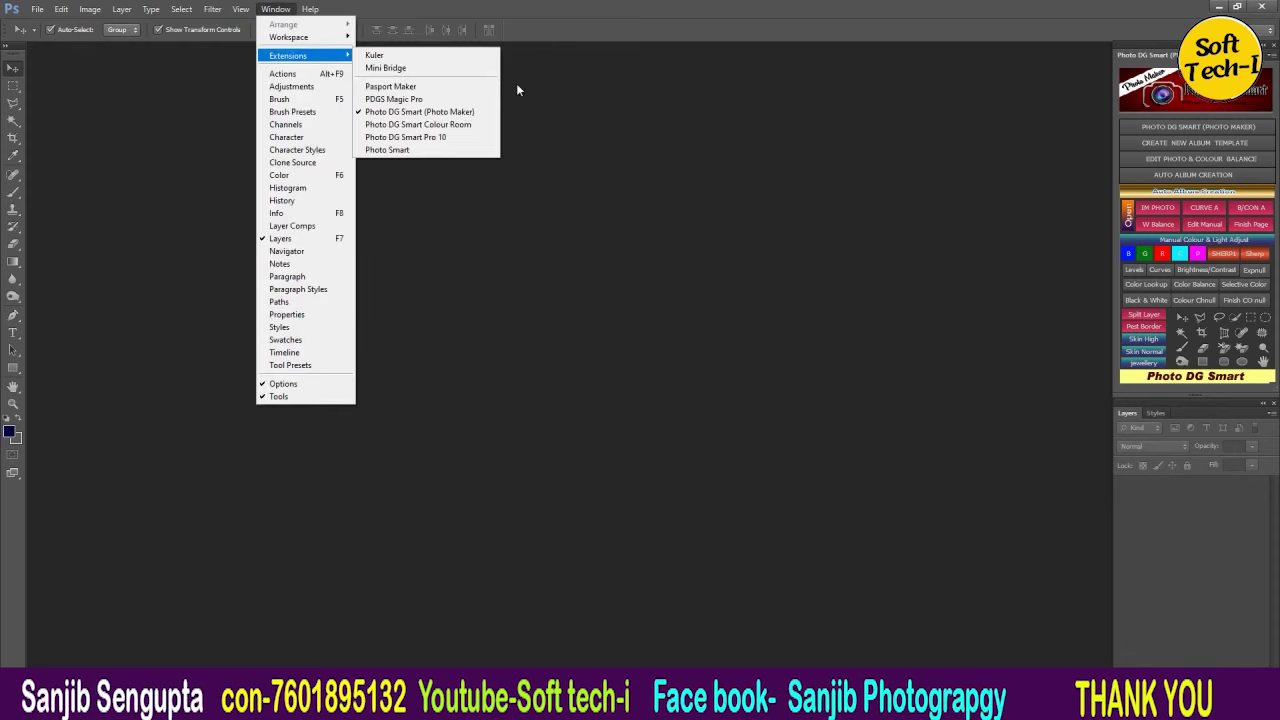
click(766, 137)
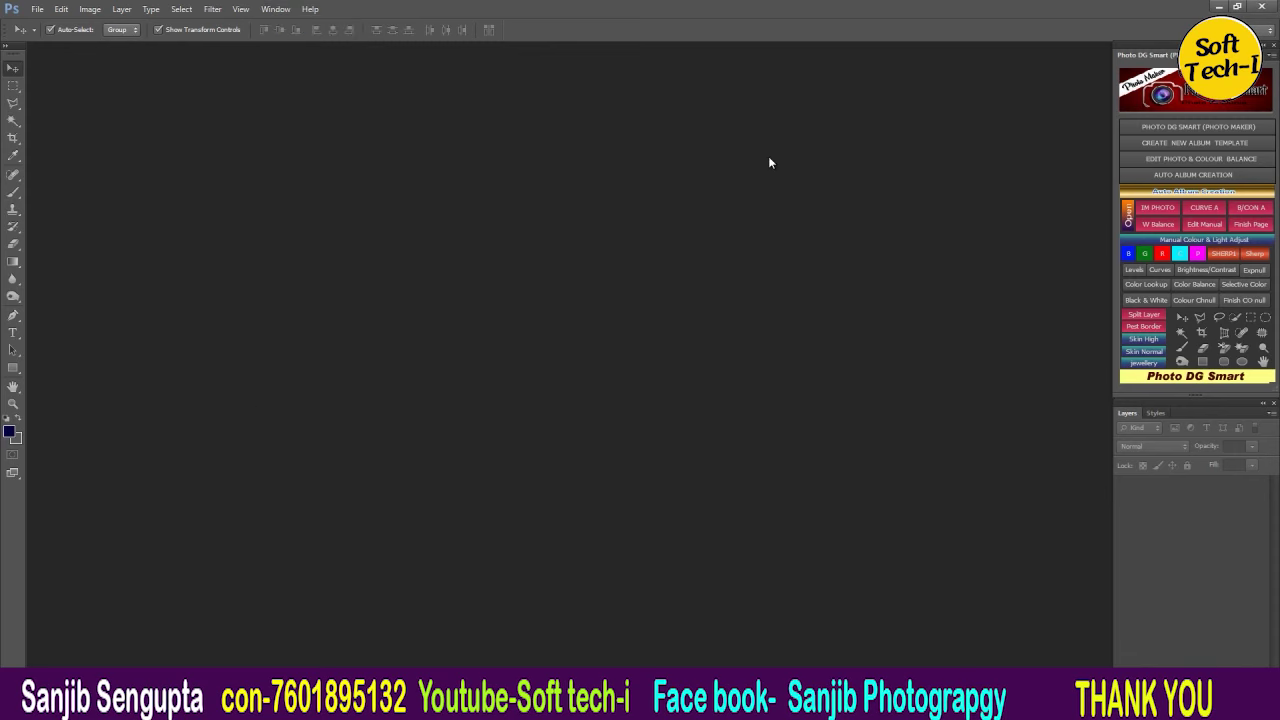